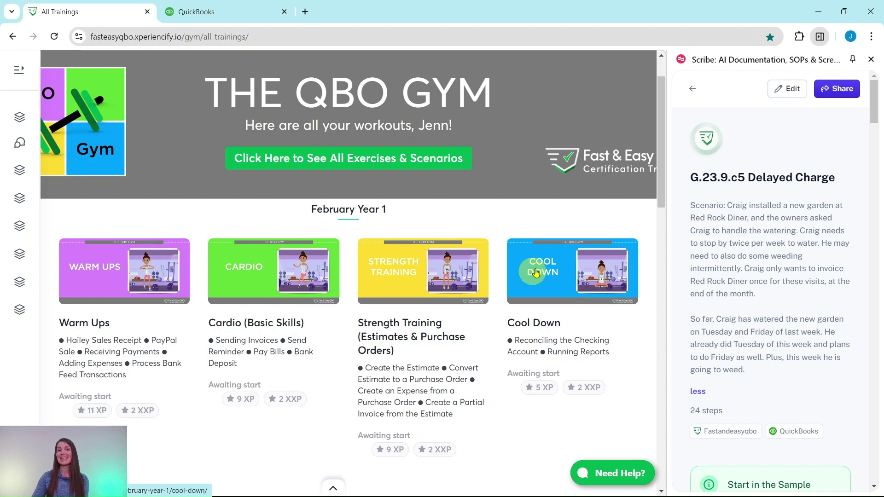
Step: Open the Cardio workout listed under September Year 1 on the All Trainings page
scroll(418, 177, "down", 20)
scroll(410, 183, "down", 19)
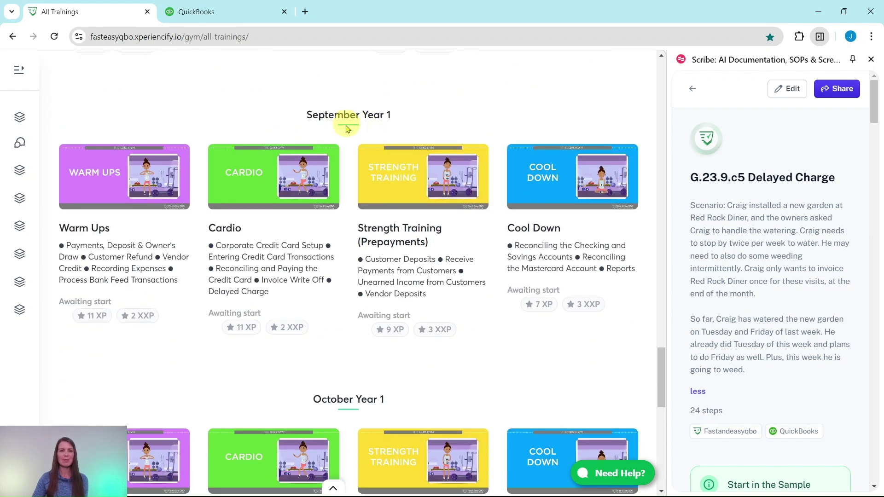
left_click(251, 178)
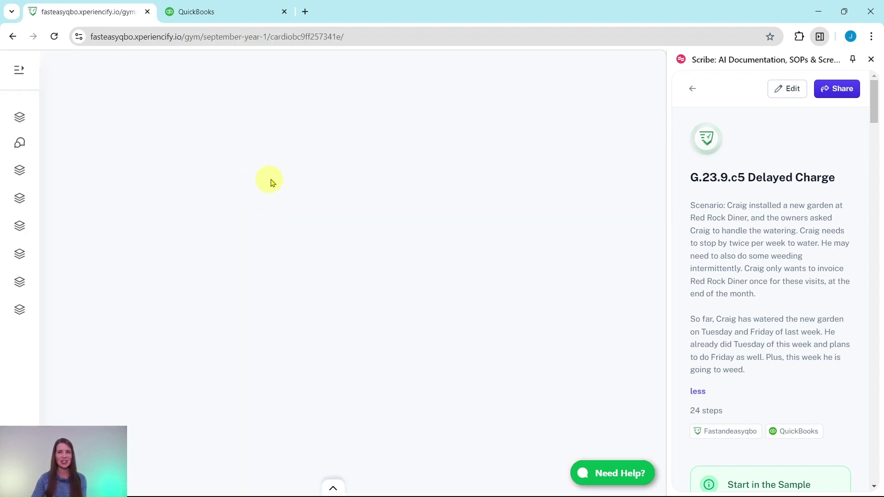
Step: Look through the Cardio lesson down to the Hands On Practice G.23.9.c5 exercise and read the start of the Delayed Charge guide
scroll(319, 179, "down", 3)
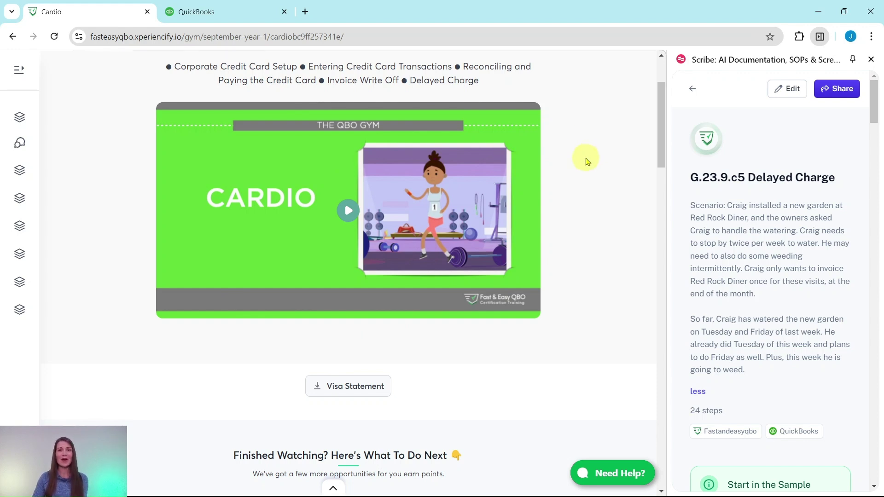
scroll(579, 165, "down", 10)
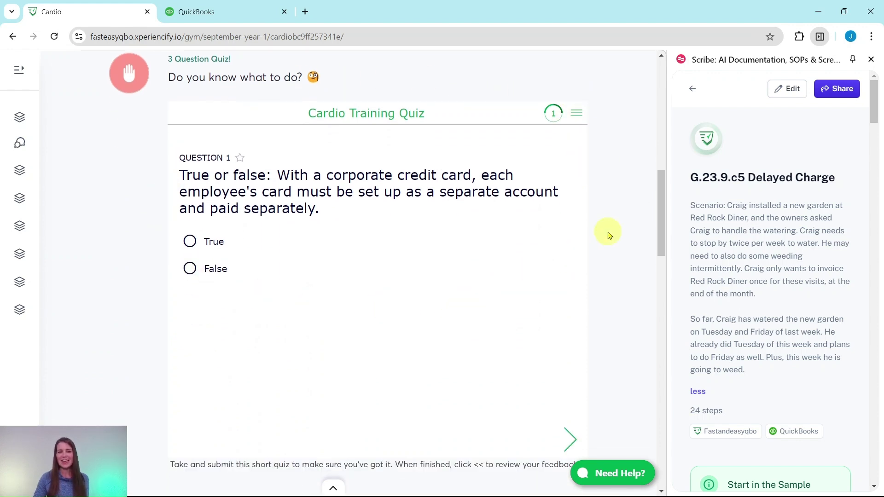
scroll(611, 233, "down", 12)
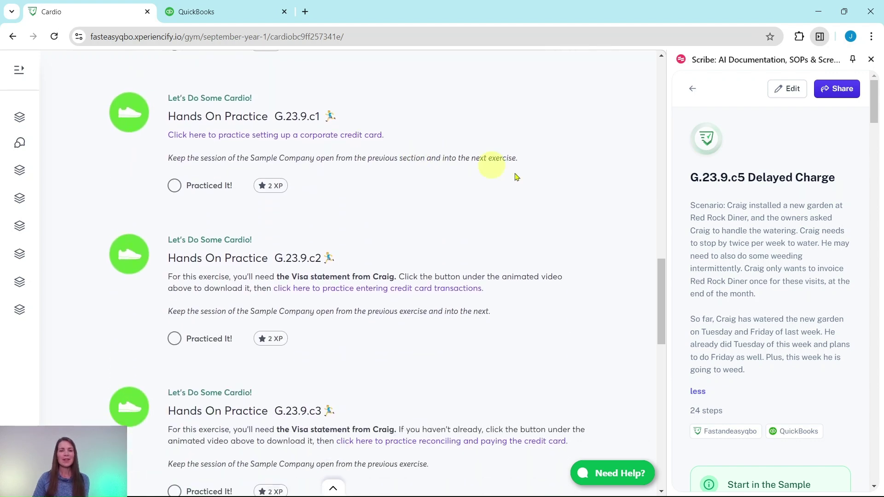
scroll(453, 272, "down", 4)
scroll(483, 302, "down", 7)
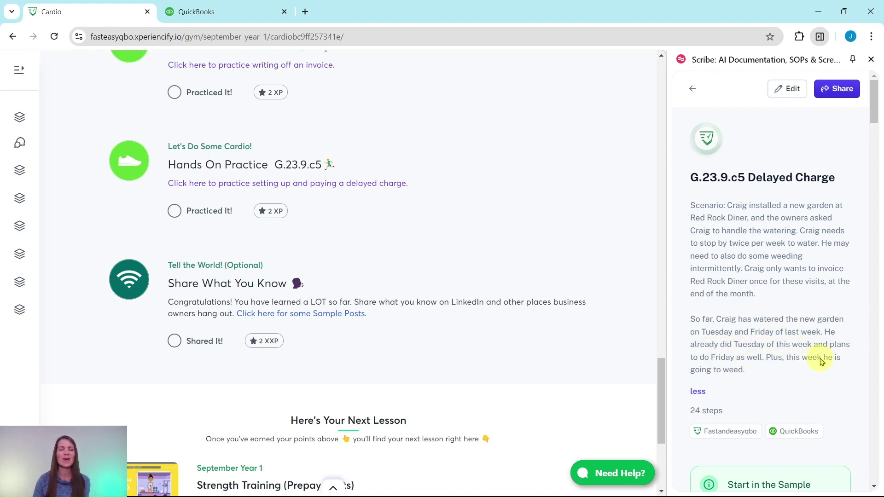
scroll(787, 318, "down", 5)
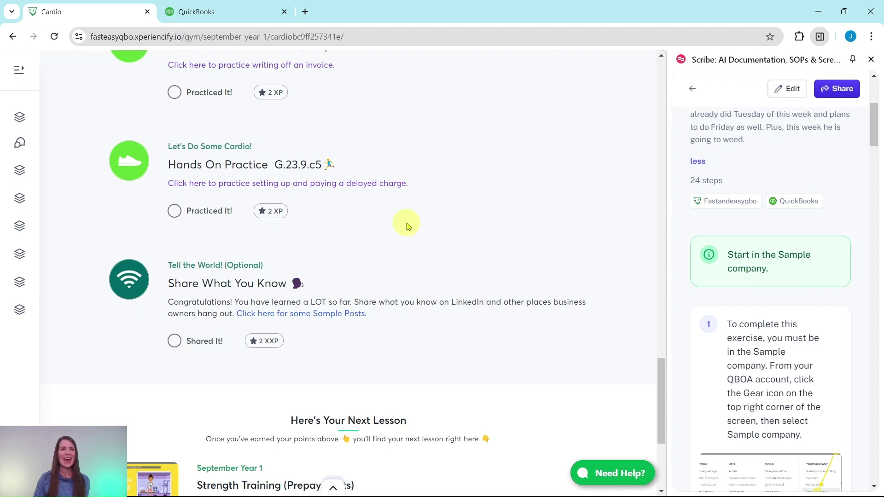
Step: Switch to the QuickBooks sample company, read the guide's first instructions and start a new delayed charge
left_click(230, 13)
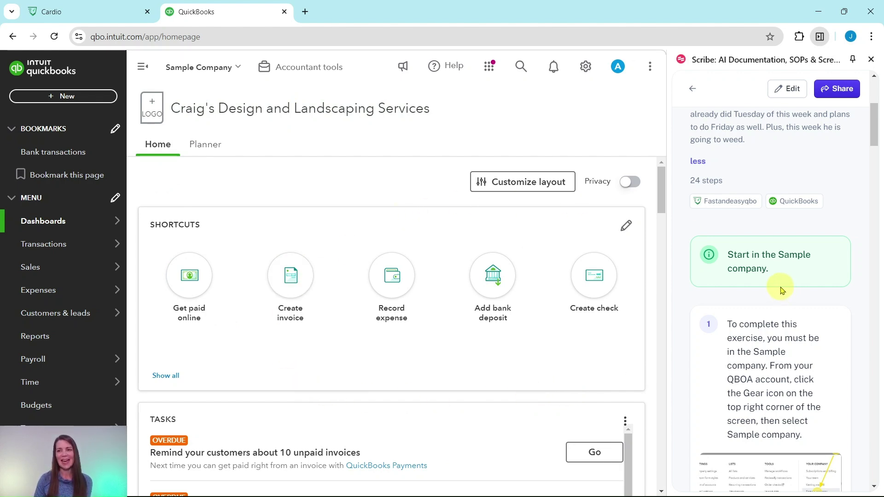
scroll(782, 292, "down", 10)
scroll(755, 239, "down", 3)
scroll(743, 223, "down", 2)
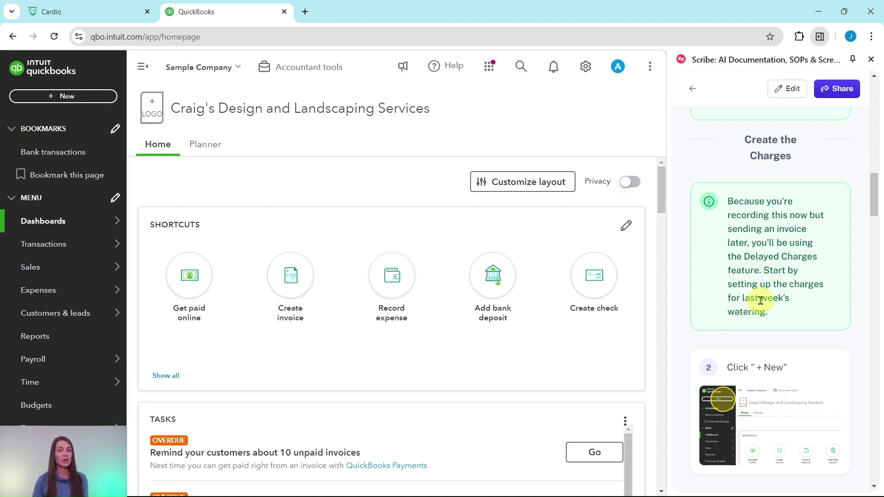
scroll(760, 295, "down", 3)
scroll(770, 276, "down", 2)
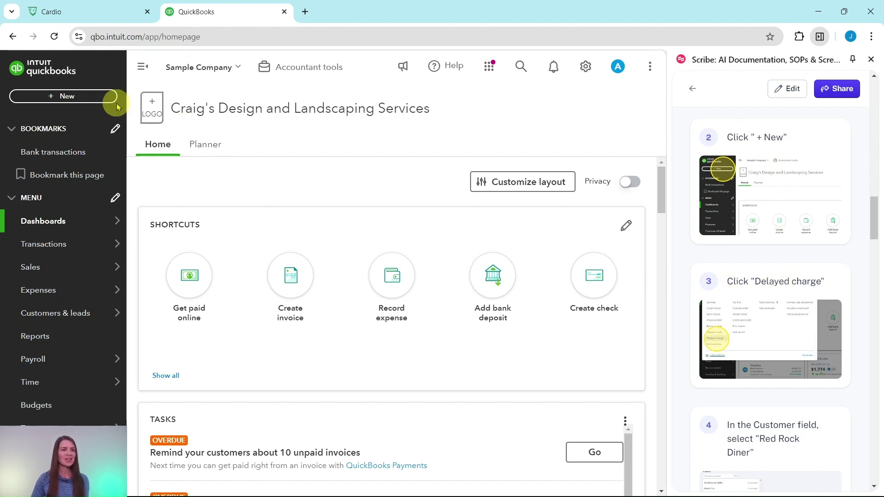
left_click(70, 99)
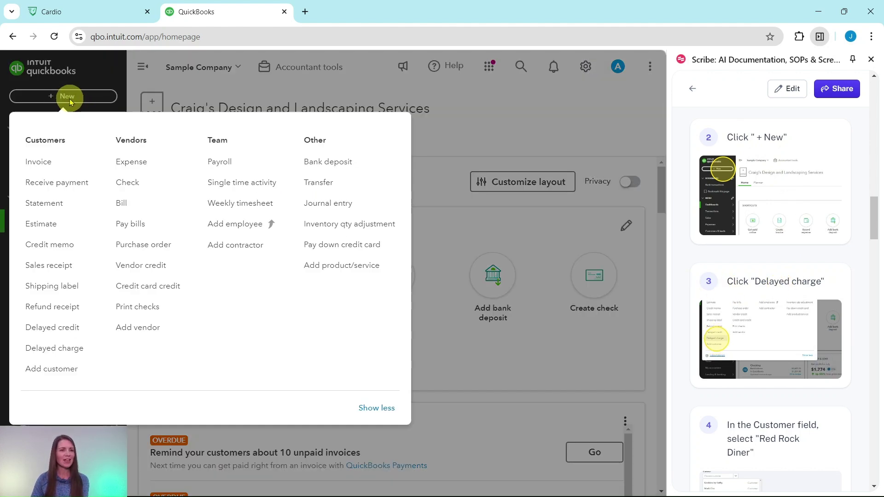
left_click(54, 349)
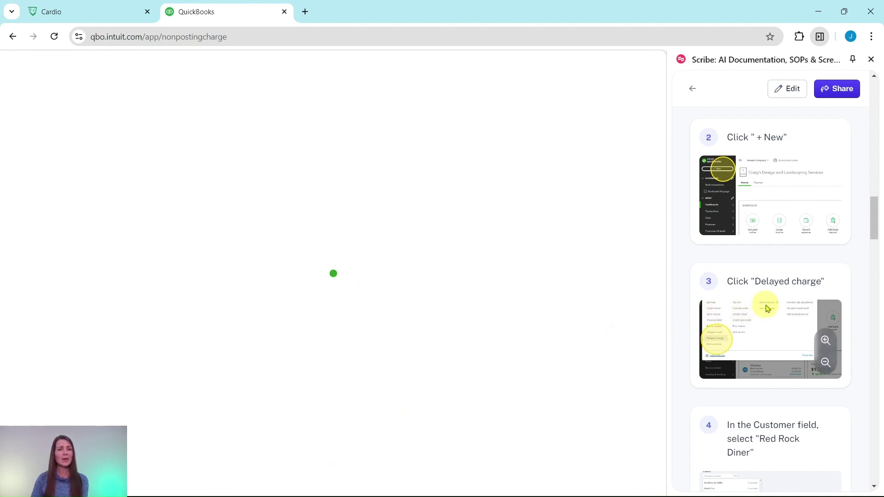
Step: Choose Red Rock Diner as the customer of the delayed charge
scroll(766, 308, "down", 1)
scroll(767, 308, "down", 4)
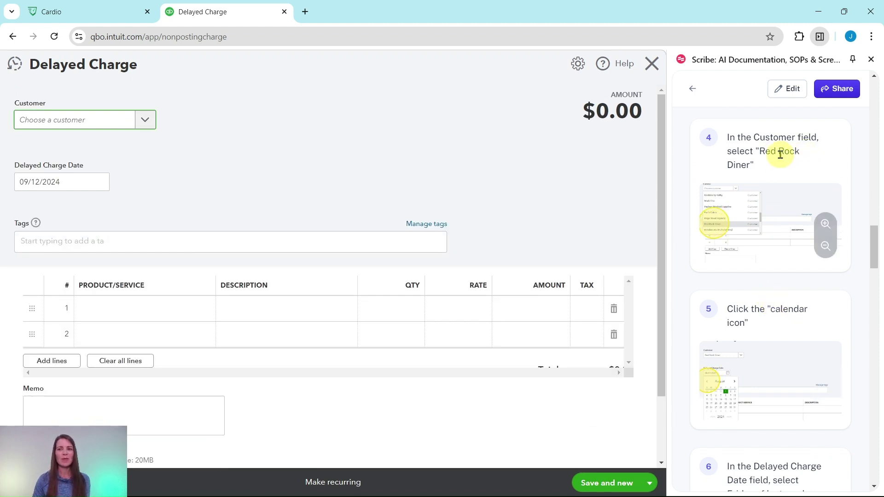
left_click(145, 120)
scroll(144, 180, "down", 9)
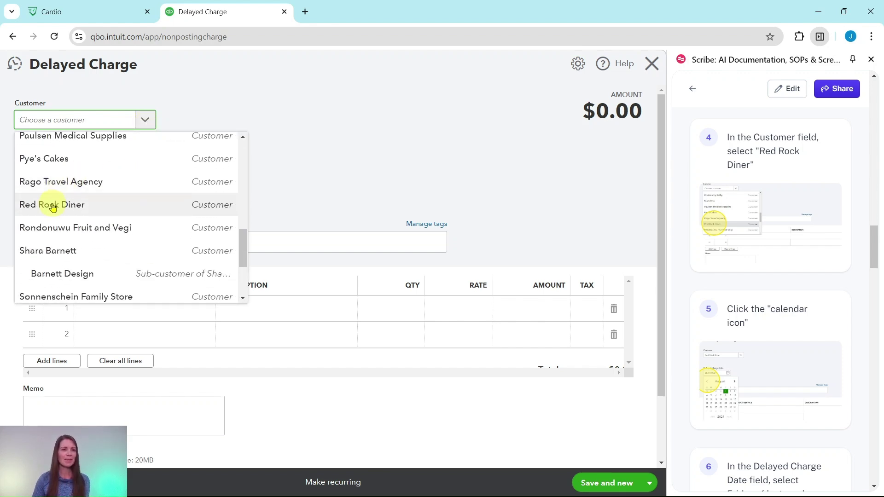
left_click(51, 205)
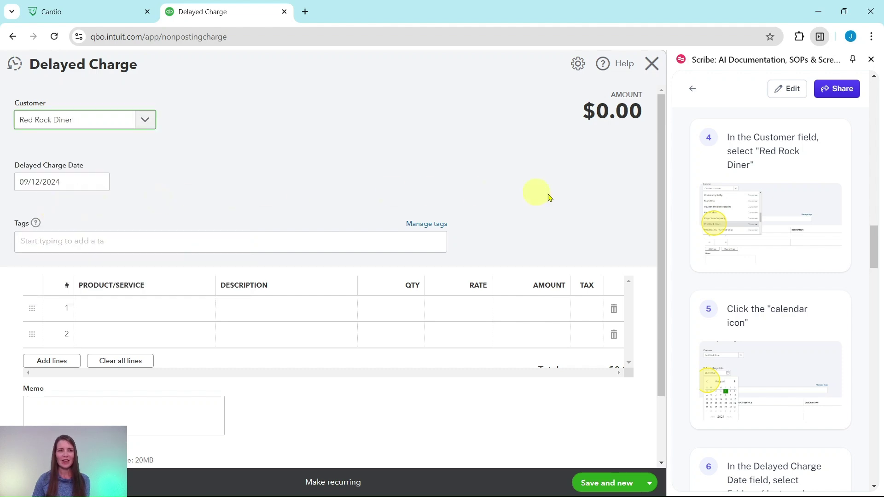
Step: Set the delayed charge date to Friday of last week, 09/06/2024
scroll(774, 230, "down", 4)
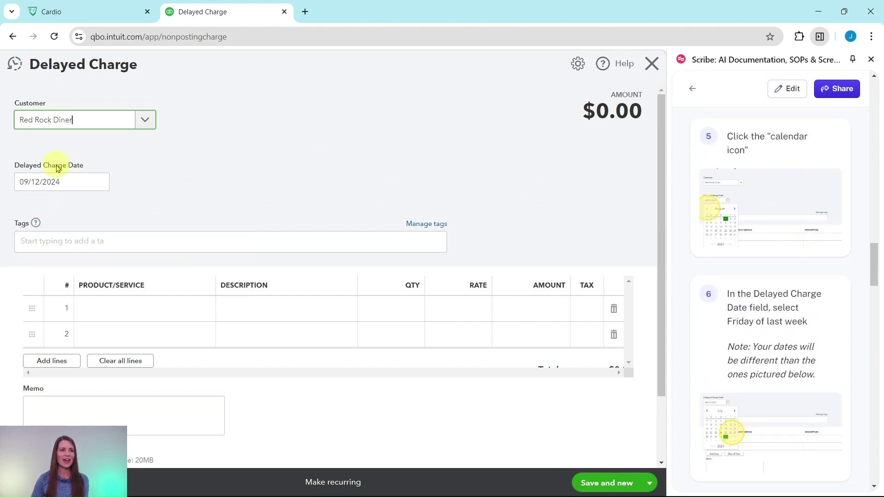
left_click(100, 184)
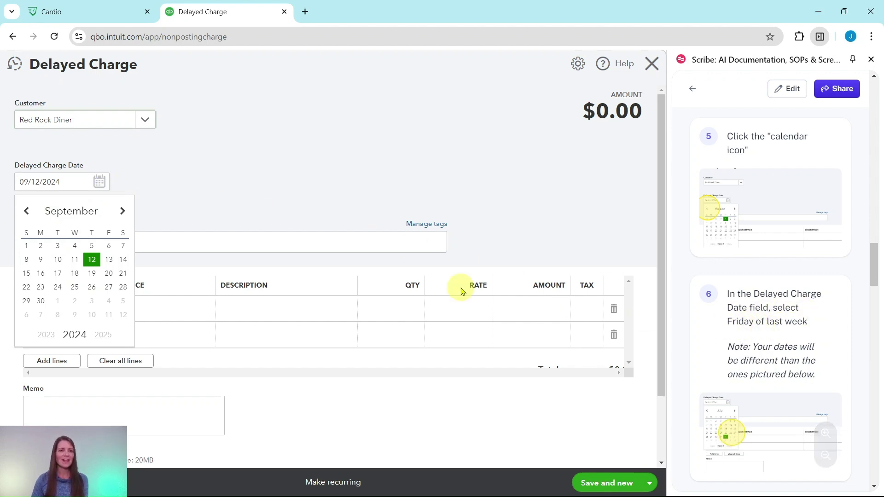
left_click(108, 247)
Step: Choose the Gardening service from the Landscaping category as the product/service on the charge's first line
scroll(776, 290, "down", 4)
scroll(776, 289, "down", 3)
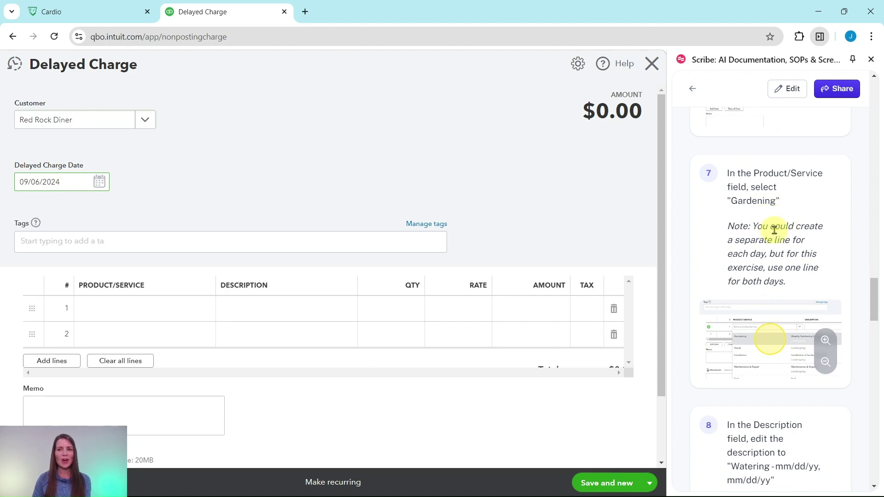
left_click(103, 310)
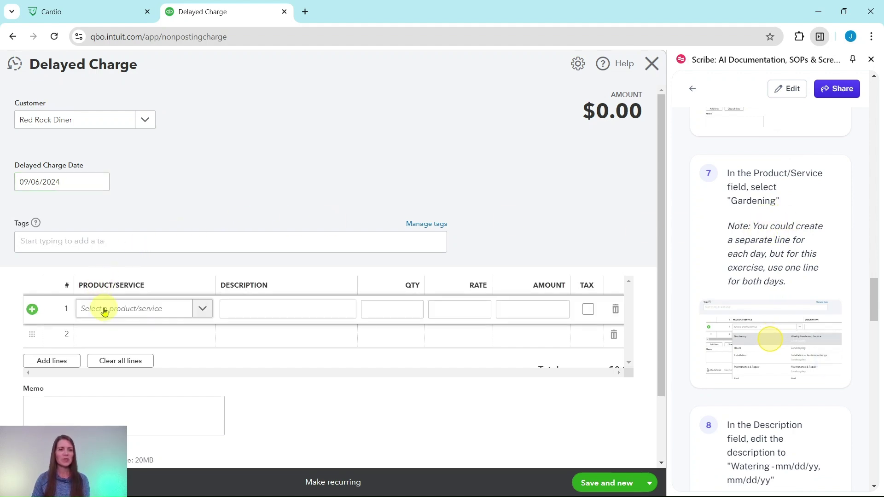
left_click(104, 310)
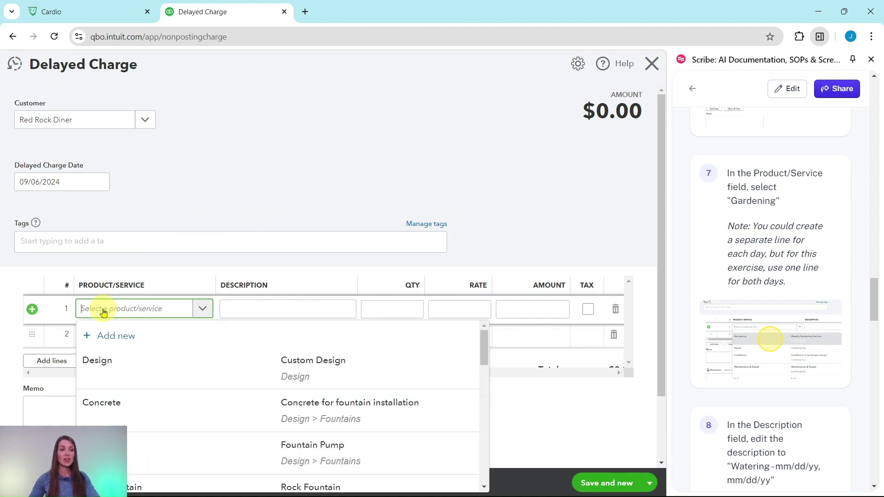
type("gardening")
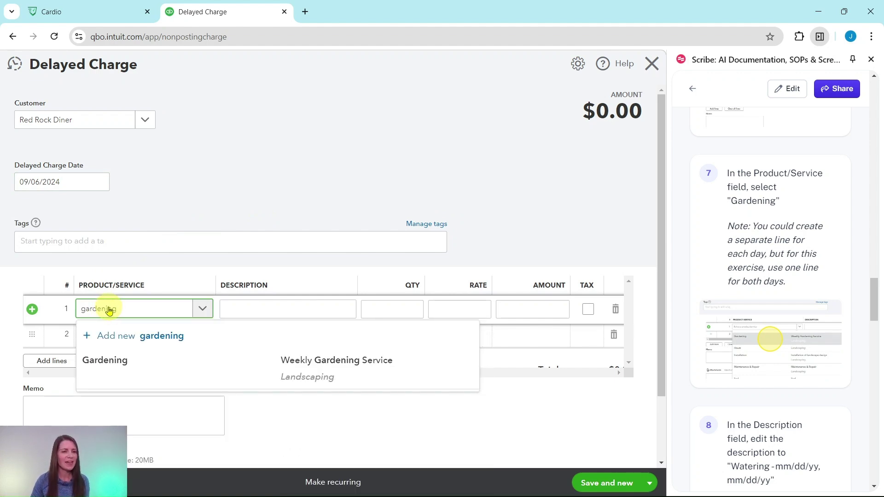
left_click(115, 372)
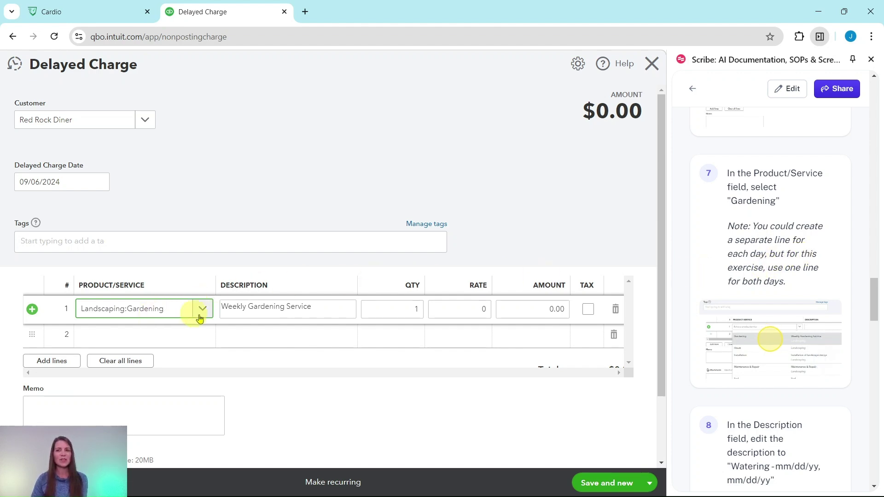
Step: Replace the first line's description with "Watering - mm/dd/yy, mm/dd/yy"
scroll(750, 263, "down", 5)
scroll(750, 263, "down", 1)
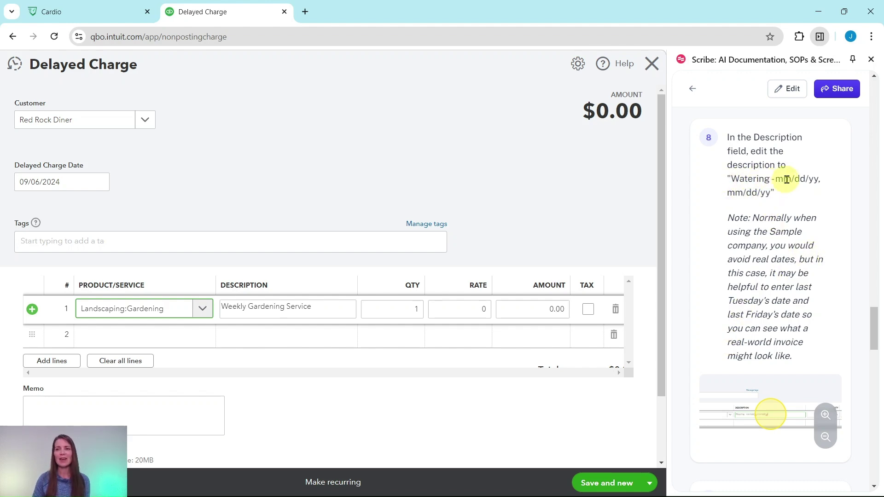
left_click(330, 309)
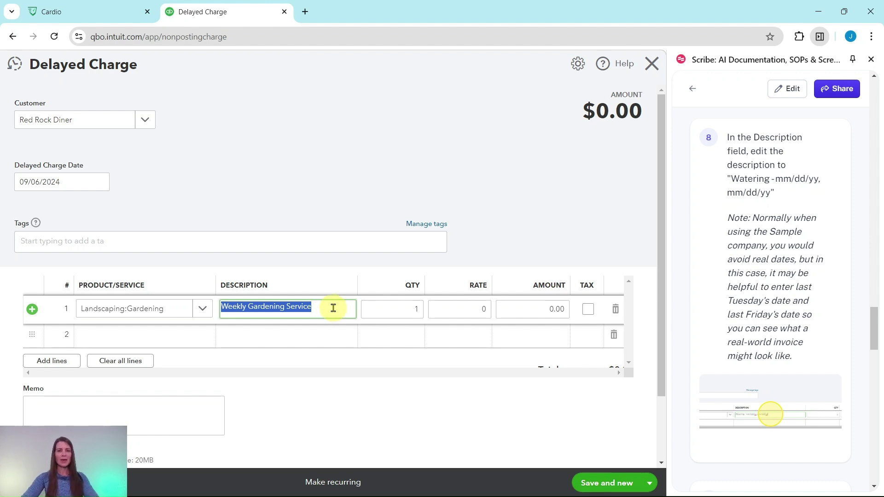
key("BackSpace")
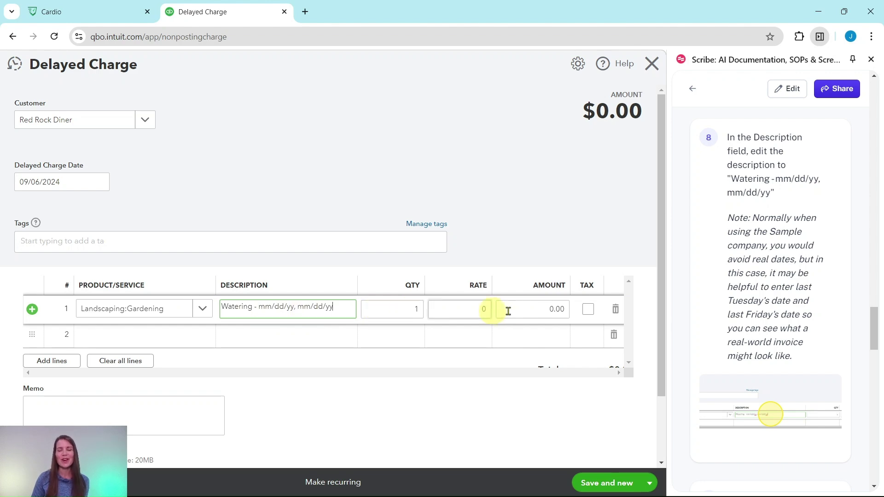
Step: Set the watering line's quantity to 2 and rate to 25, and save the delayed charge with a new blank one opened
scroll(783, 310, "down", 6)
scroll(779, 307, "down", 1)
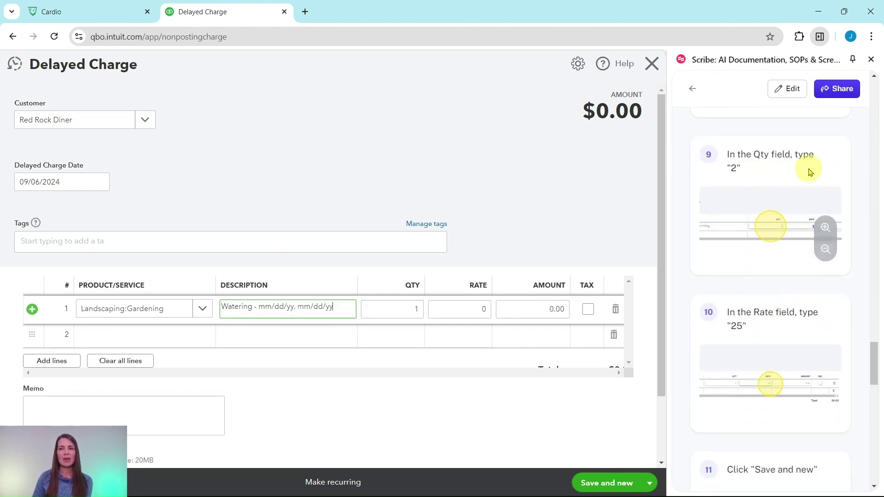
left_click(410, 308)
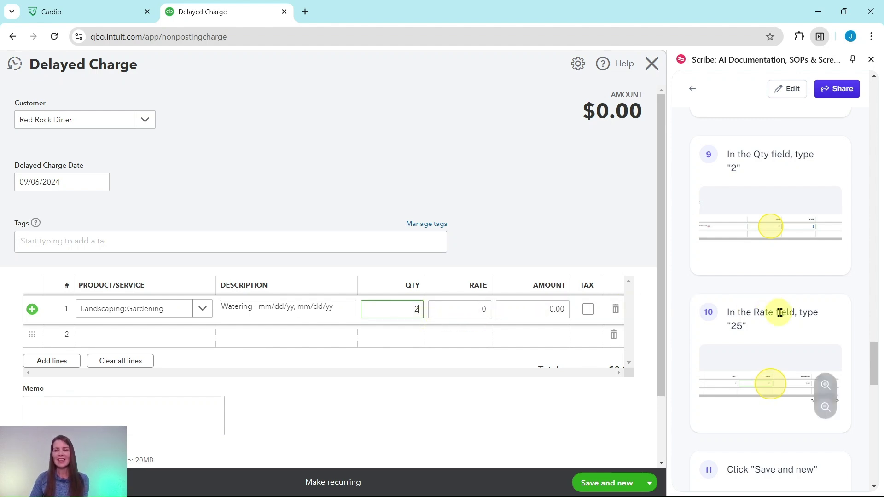
left_click(481, 310)
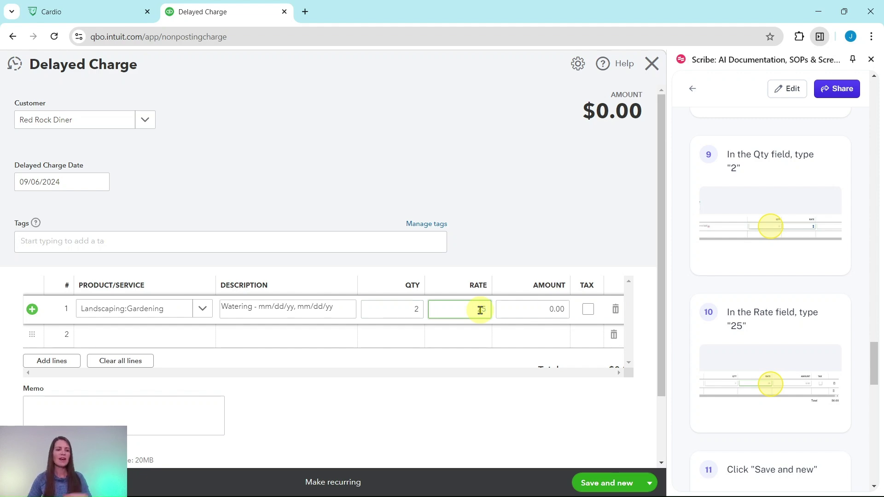
type("25")
key("Tab")
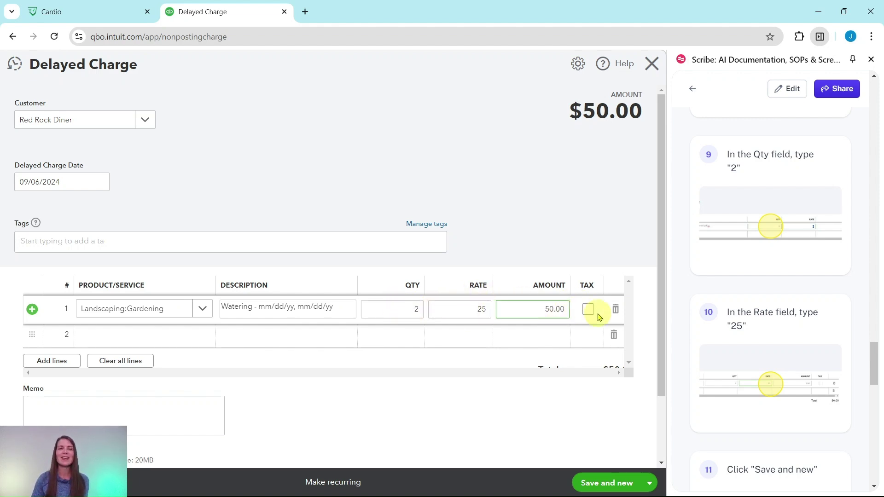
scroll(765, 307, "down", 6)
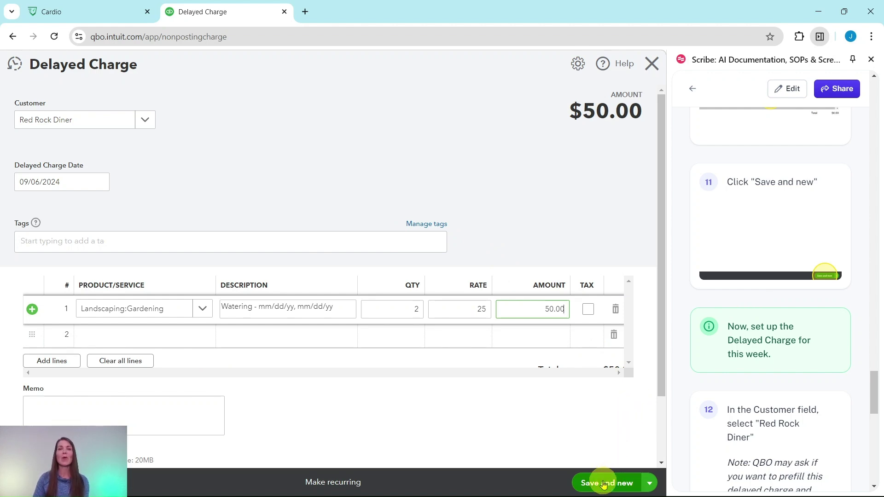
left_click(604, 483)
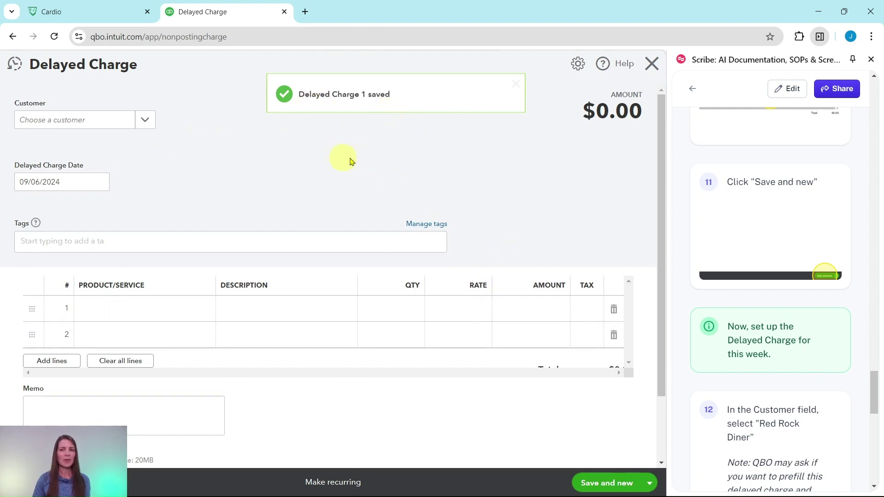
Step: Select Red Rock Diner as the customer for this week's delayed charge
scroll(758, 232, "down", 5)
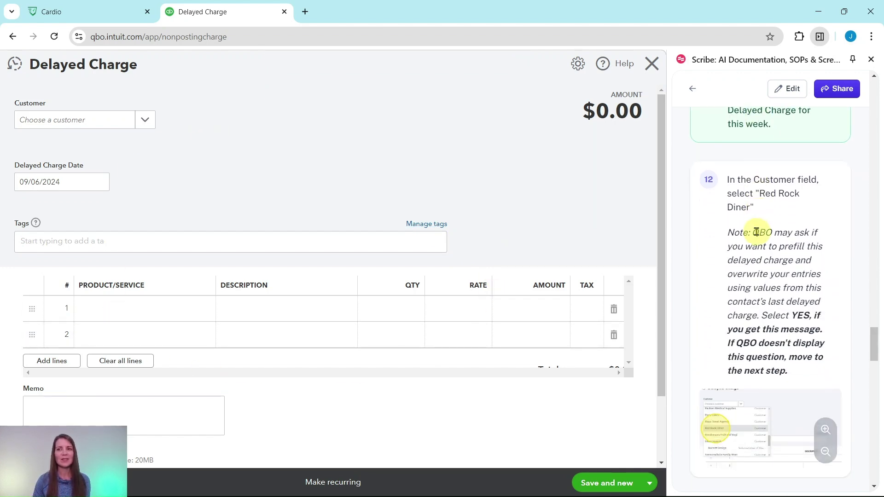
scroll(756, 228, "up", 3)
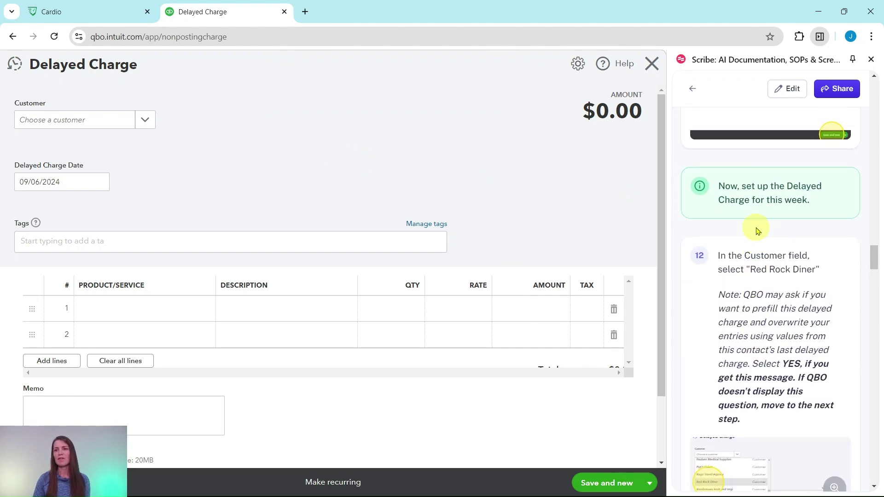
scroll(793, 251, "down", 1)
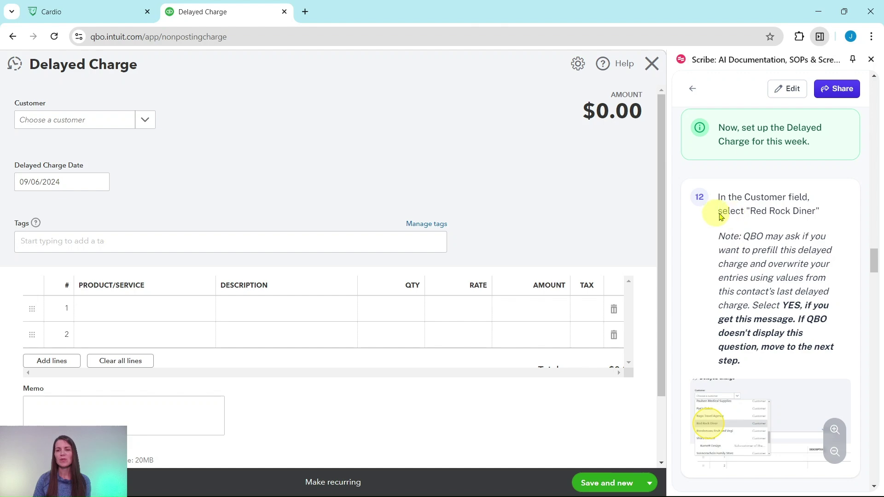
left_click(143, 123)
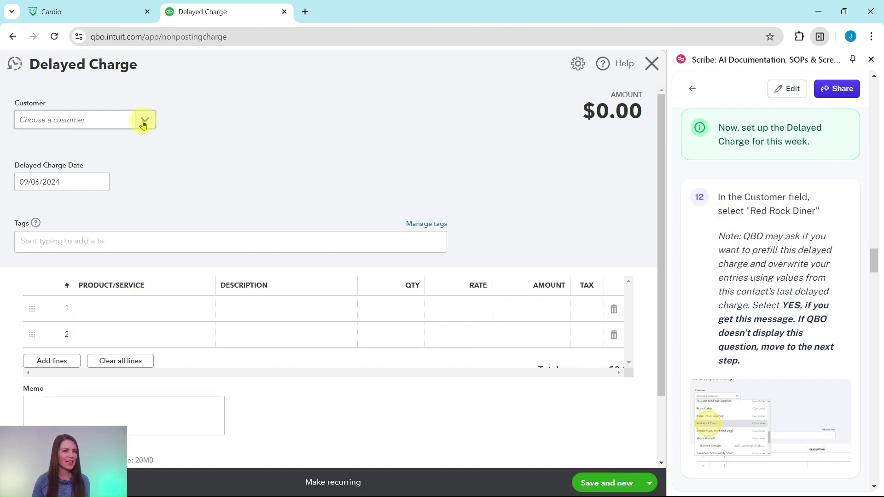
scroll(118, 187, "down", 5)
scroll(118, 190, "down", 3)
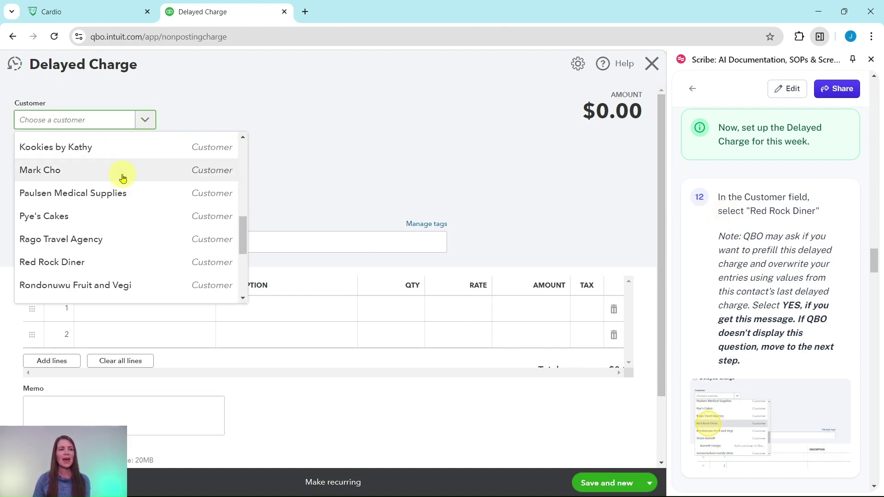
scroll(123, 179, "down", 1)
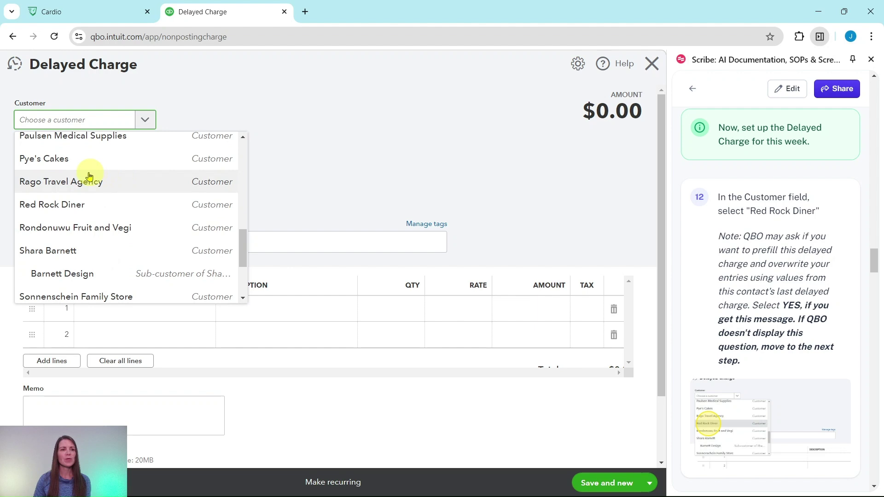
left_click(52, 205)
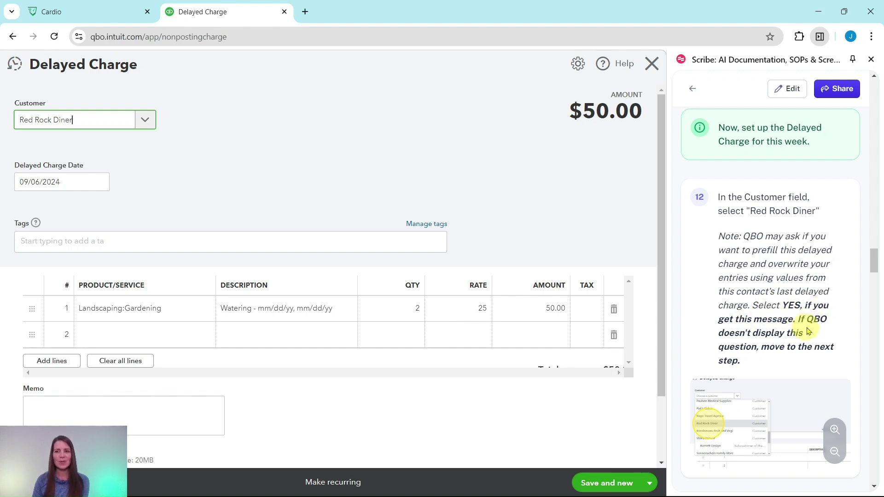
Step: Set the delayed charge date to the upcoming Friday, 09/13/2024
scroll(807, 332, "down", 1)
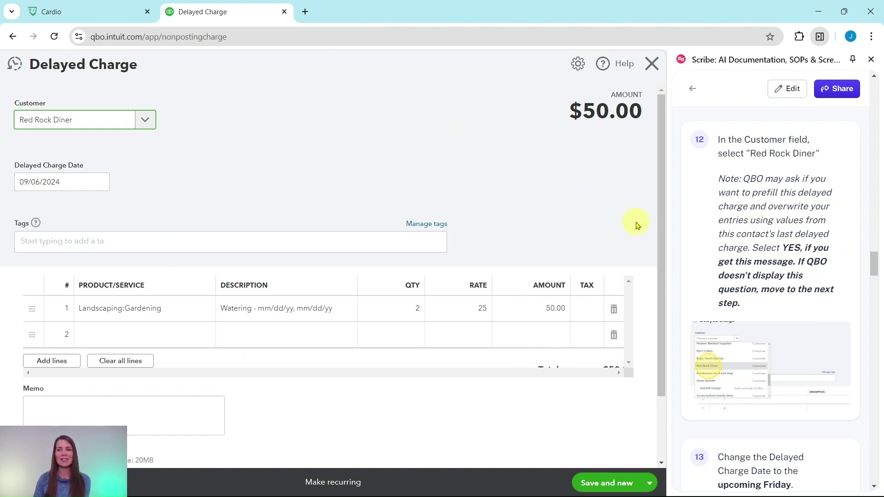
scroll(772, 259, "down", 5)
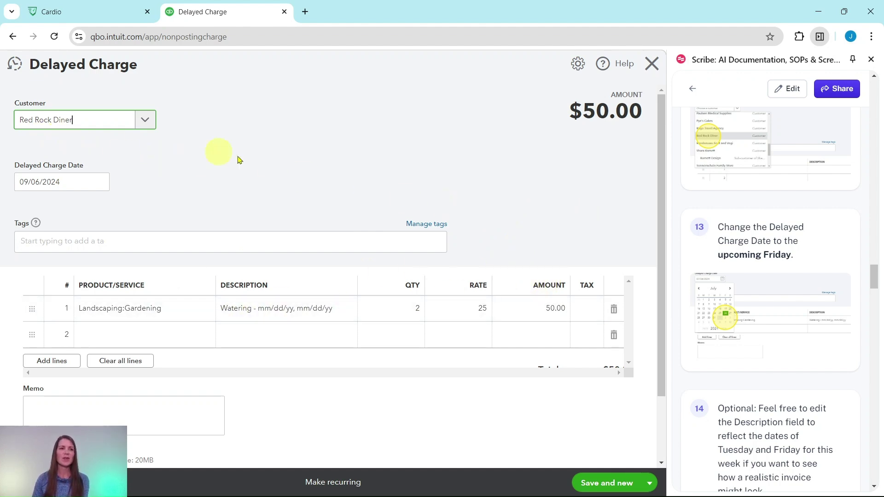
scroll(720, 262, "down", 1)
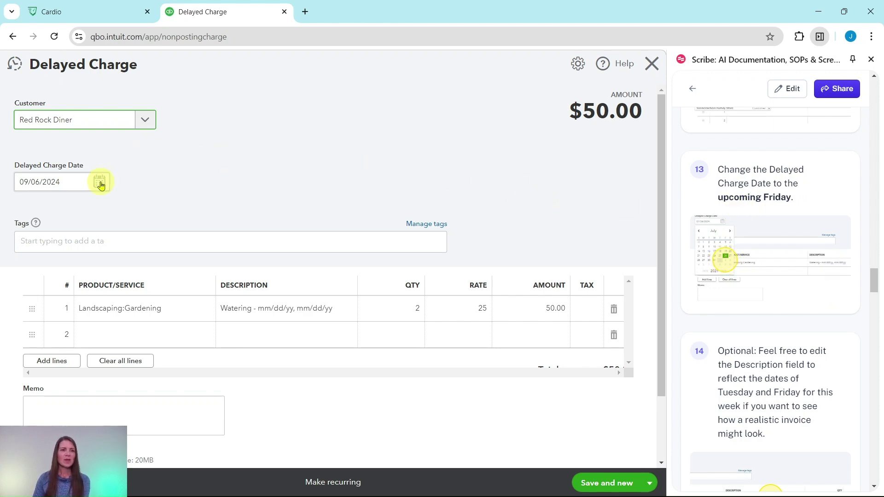
left_click(100, 183)
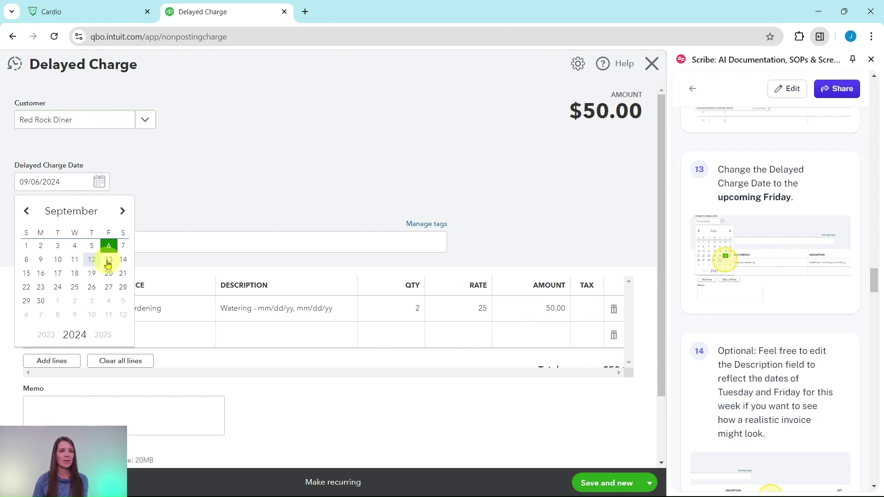
left_click(107, 261)
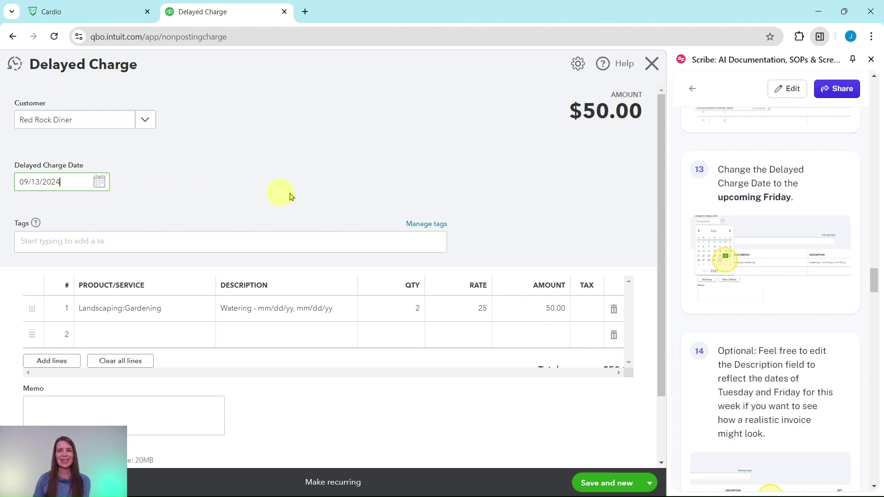
Step: Choose the Gardening service from the Landscaping category as the product/service on the charge's second line
scroll(776, 257, "down", 4)
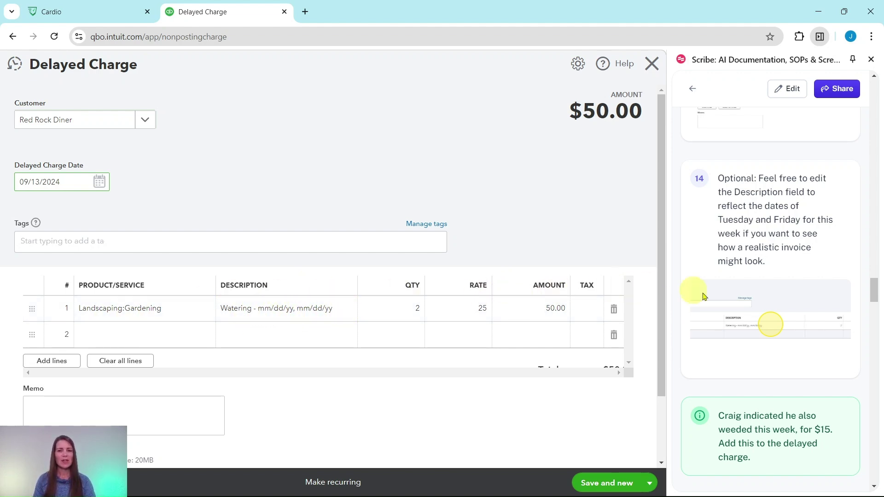
scroll(737, 318, "down", 4)
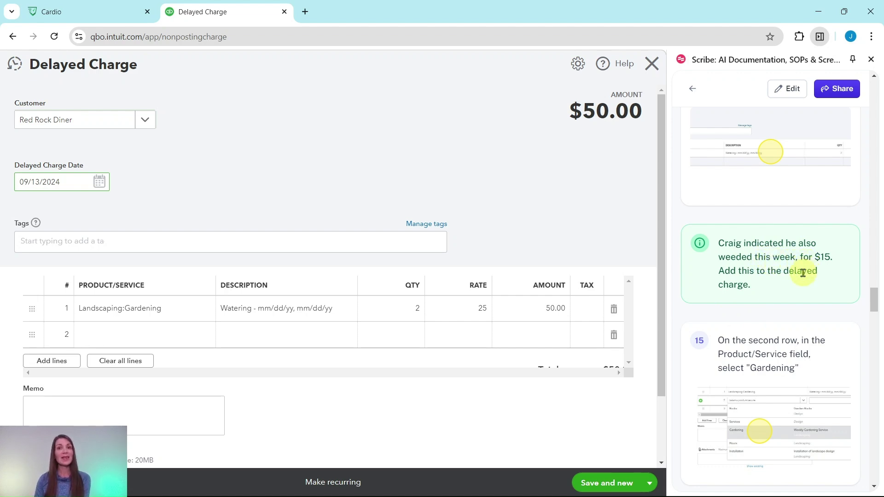
scroll(806, 274, "down", 4)
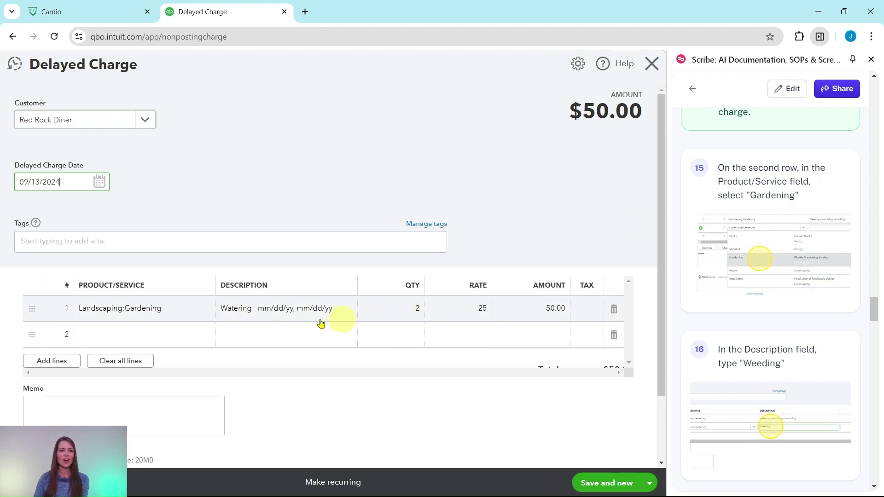
left_click(127, 338)
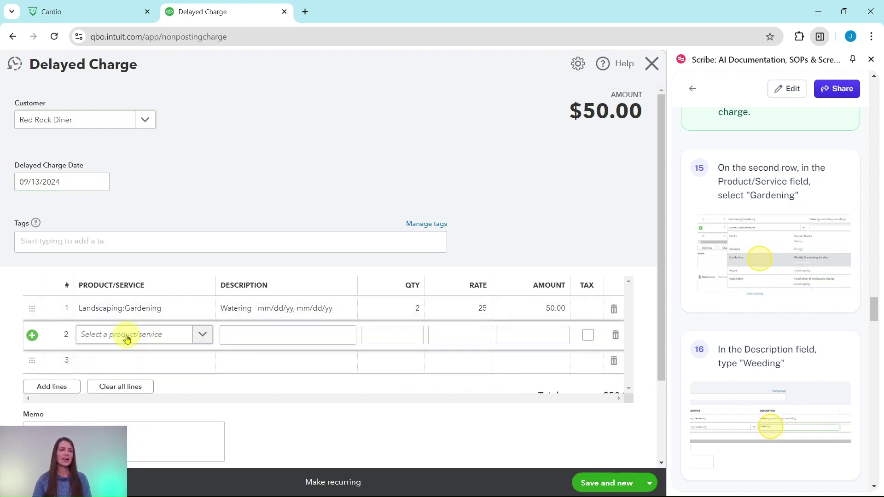
left_click(127, 339)
type("gardening")
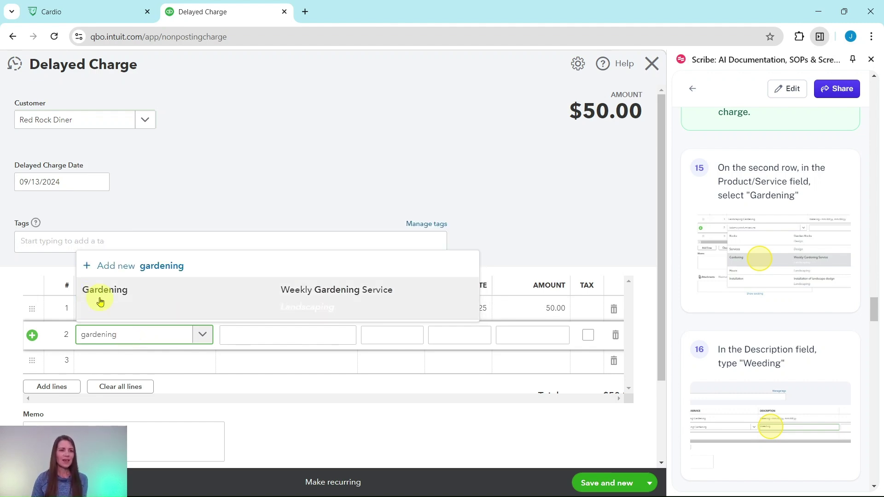
left_click(104, 298)
Step: Replace the second line's description with "Weeding" and set its rate to 15
scroll(777, 340, "down", 3)
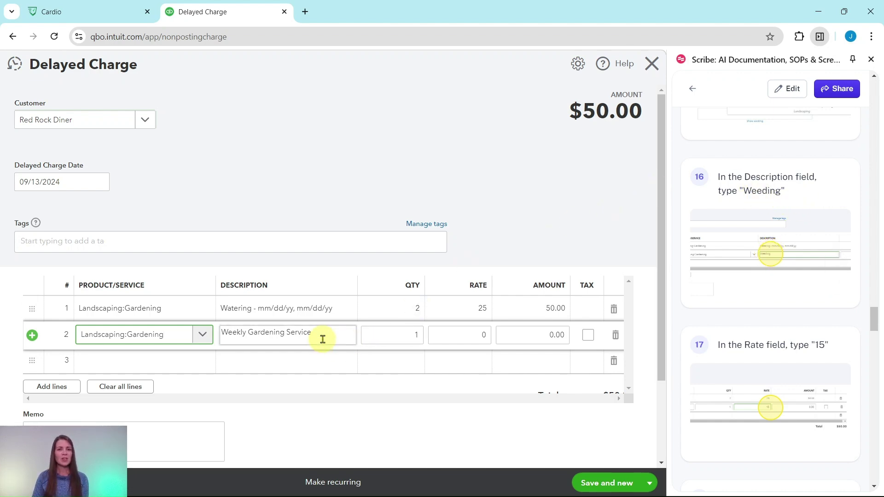
left_click_drag(322, 337, 207, 339)
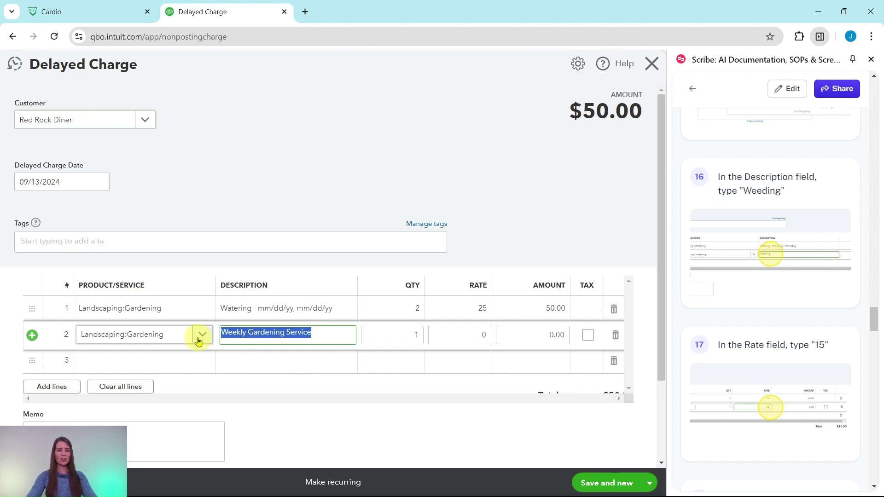
type("Weeding")
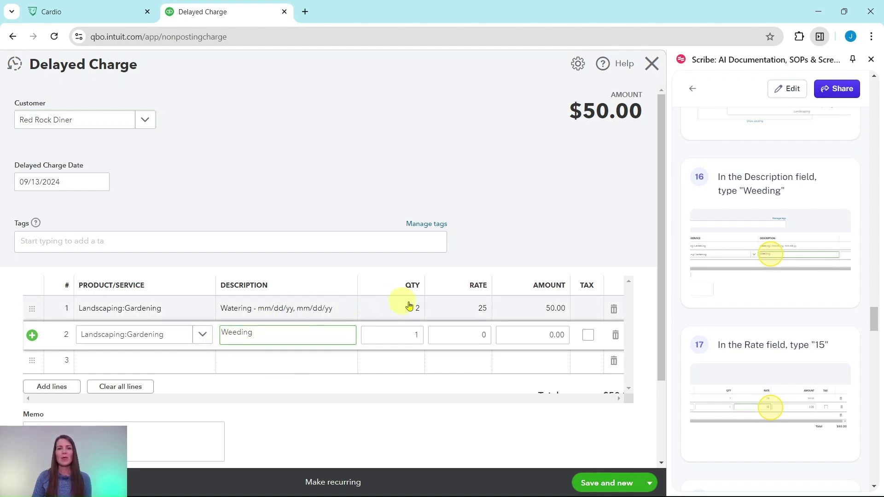
left_click(433, 330)
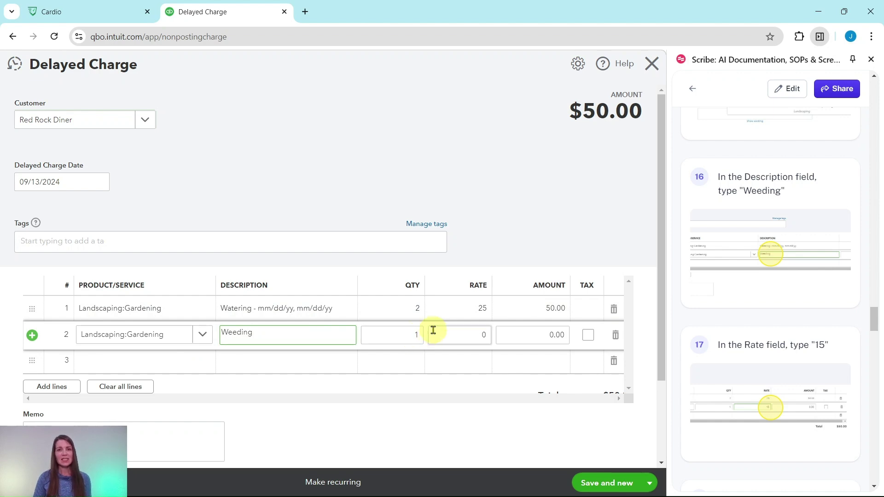
left_click(477, 334)
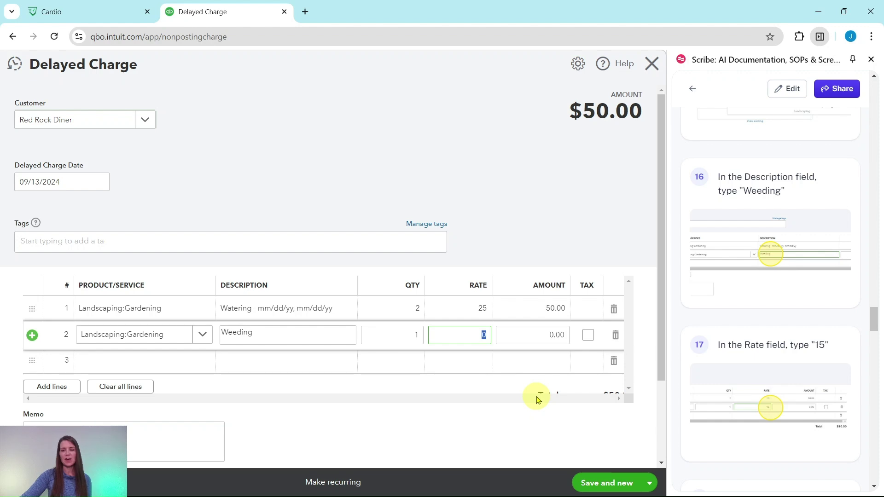
key("Tab")
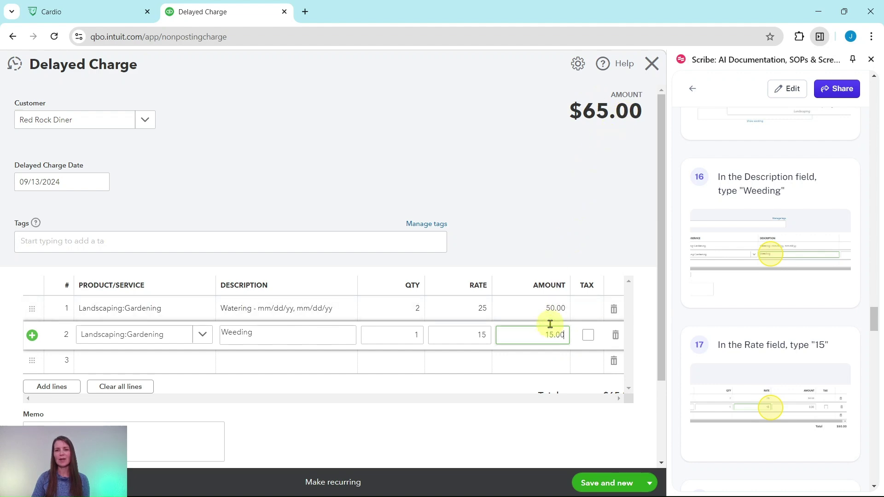
Step: Save the delayed charge for watering and weeding and close its form
scroll(728, 330, "down", 8)
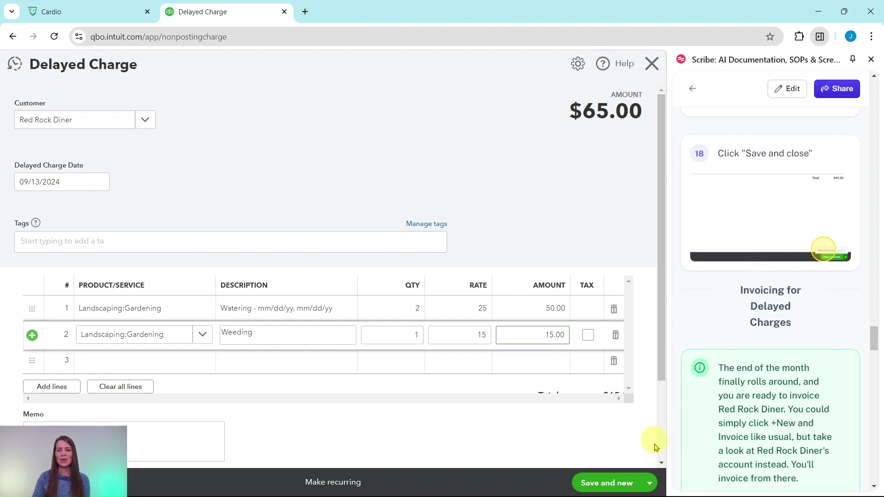
left_click(651, 484)
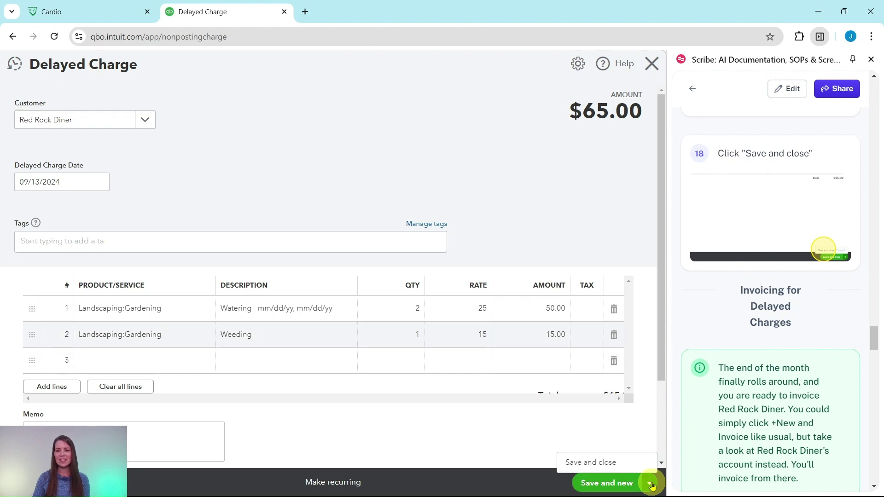
left_click(594, 463)
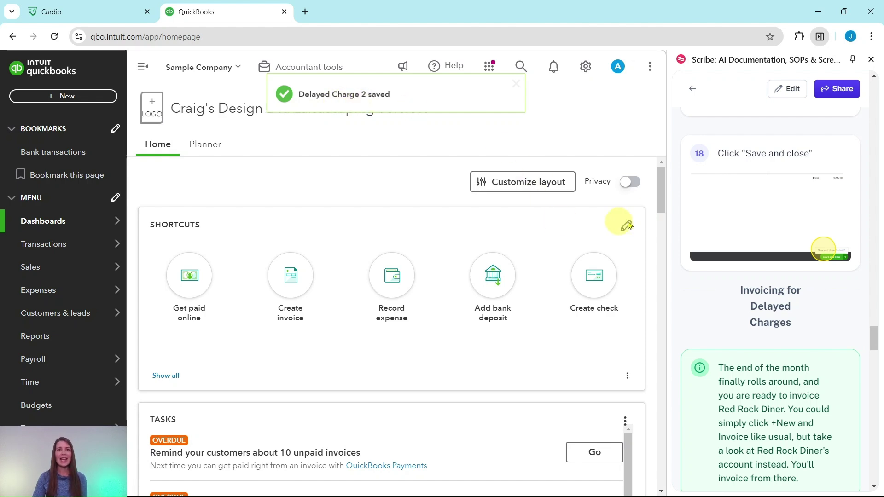
Step: Open the list of customers in the Customers & leads area
scroll(771, 222, "down", 4)
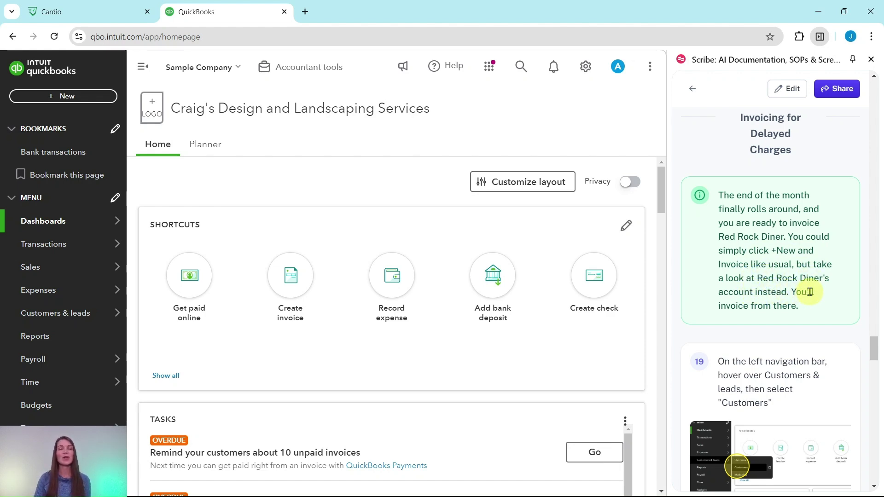
scroll(811, 293, "down", 5)
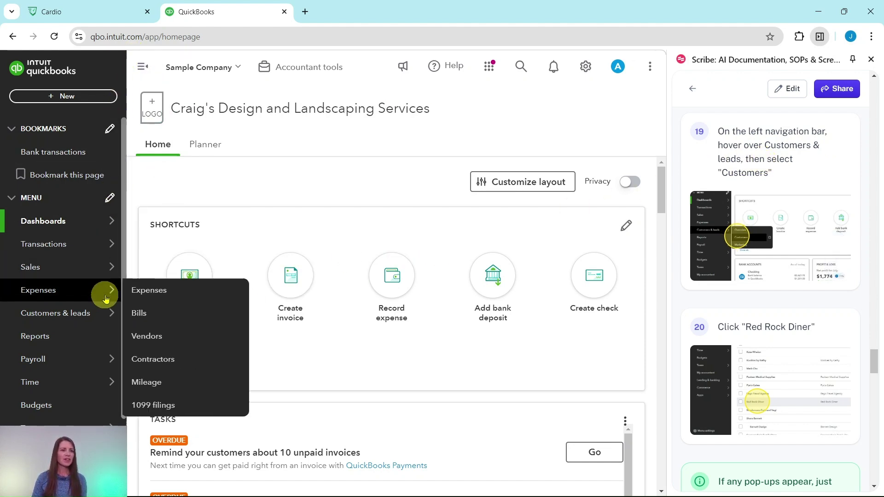
mouse_move(38, 314)
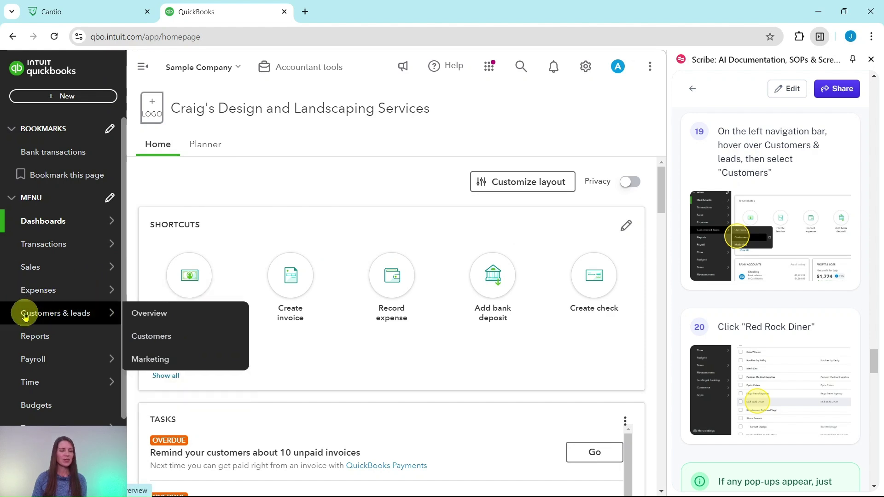
left_click(152, 342)
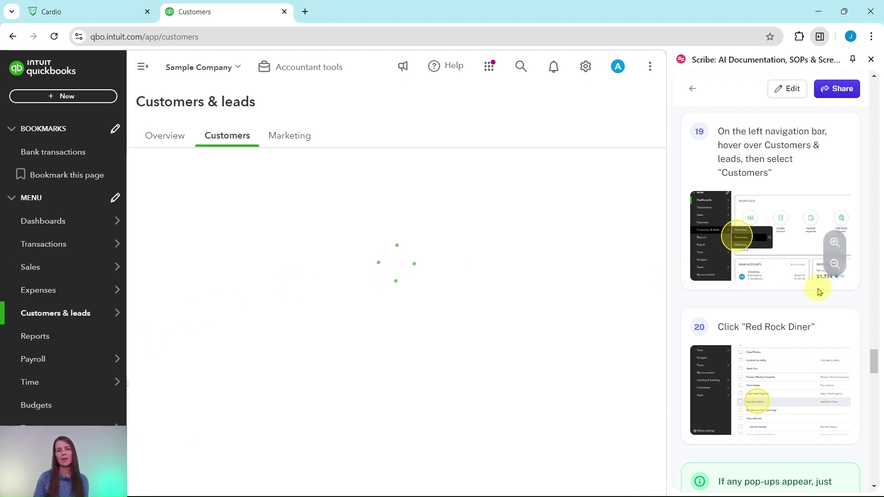
Step: Open Red Rock Diner's customer record and bring up the guide's note about its delayed charges
scroll(817, 288, "down", 4)
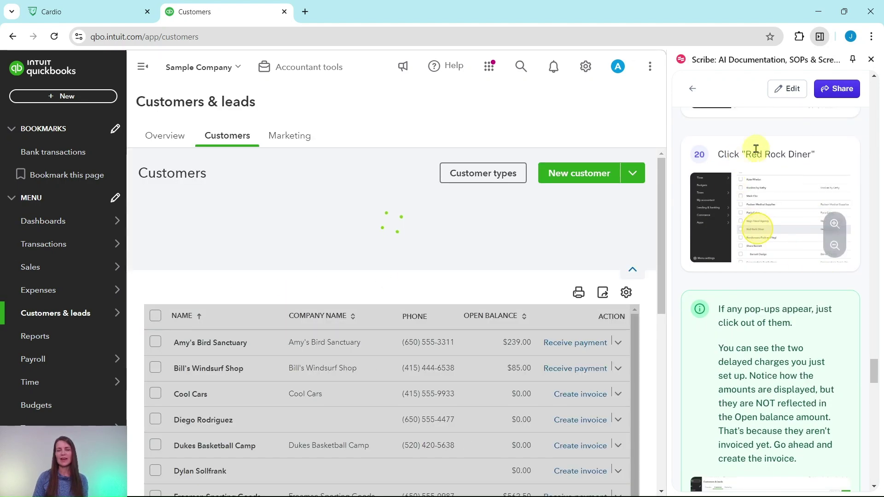
scroll(375, 288, "down", 5)
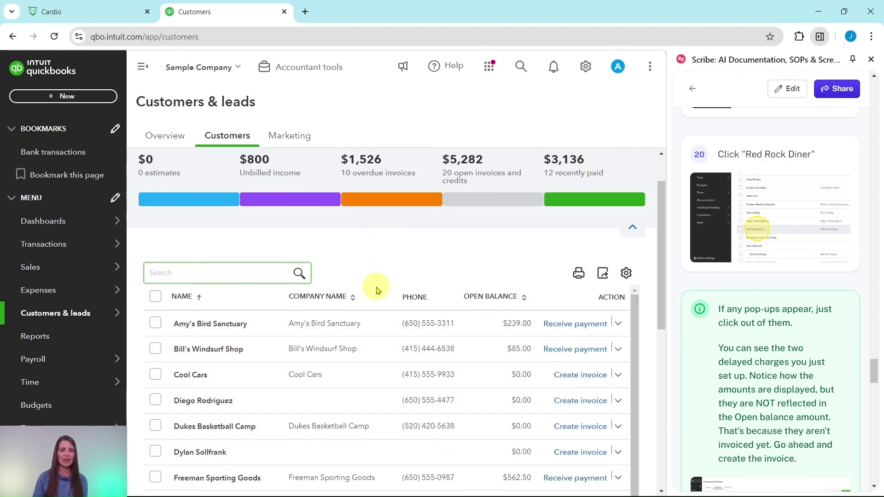
scroll(370, 269, "down", 5)
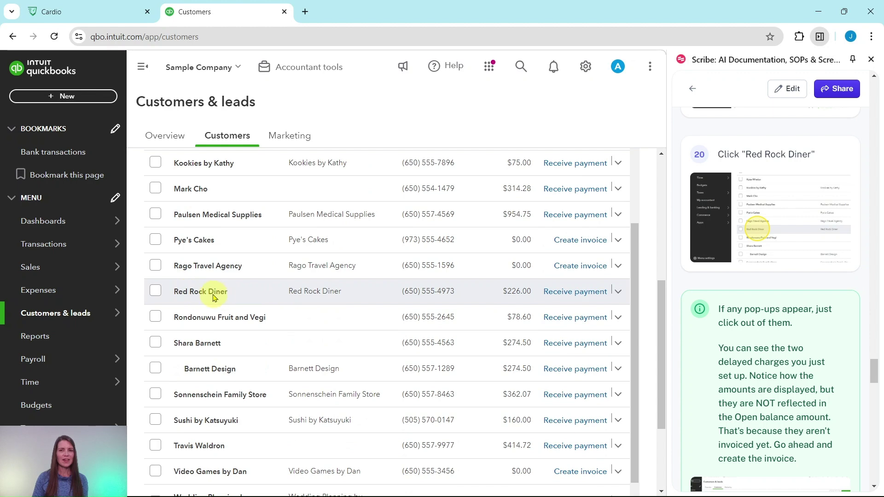
left_click(196, 293)
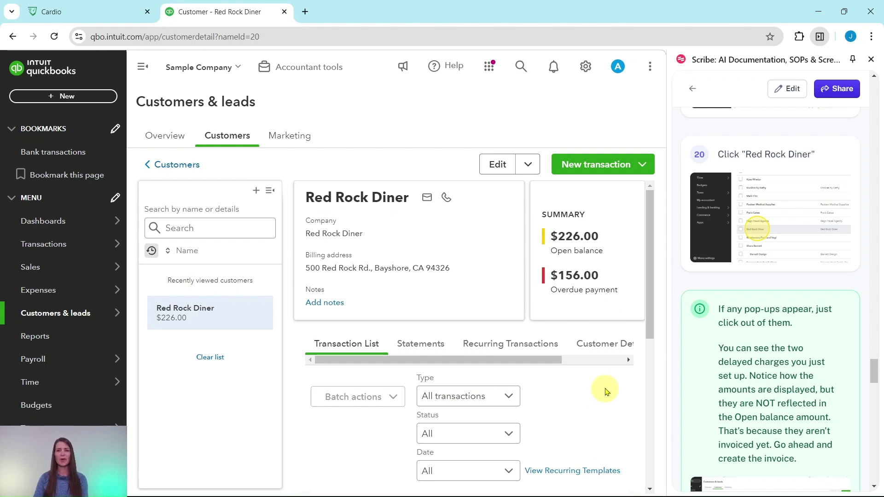
scroll(762, 360, "down", 2)
scroll(762, 360, "down", 2)
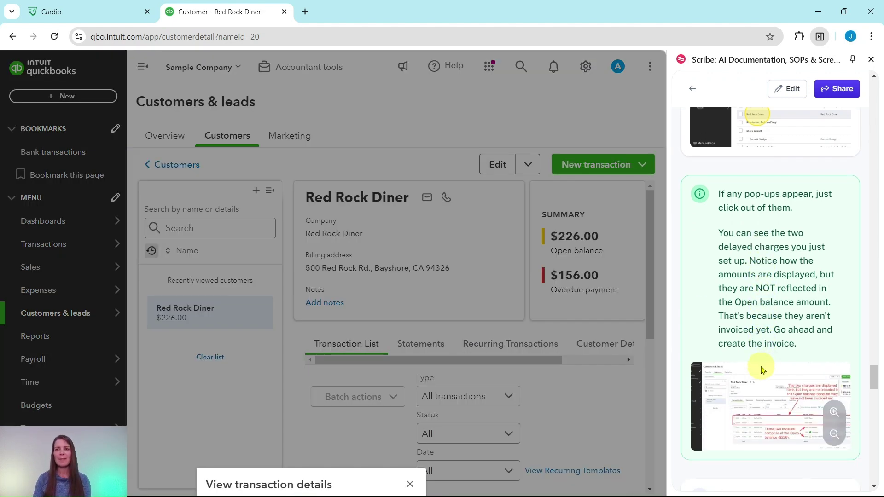
Step: Dismiss the transaction details pop-up and collapse the customer list beside Red Rock Diner's record
left_click(409, 484)
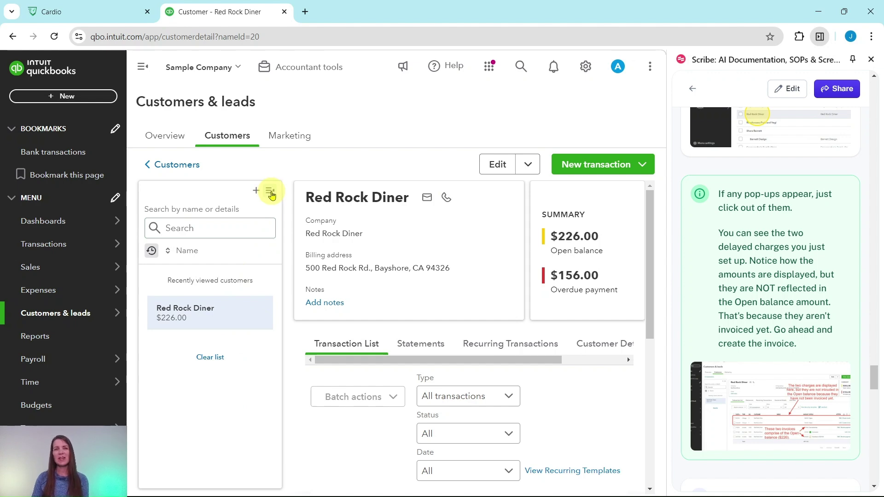
left_click(270, 191)
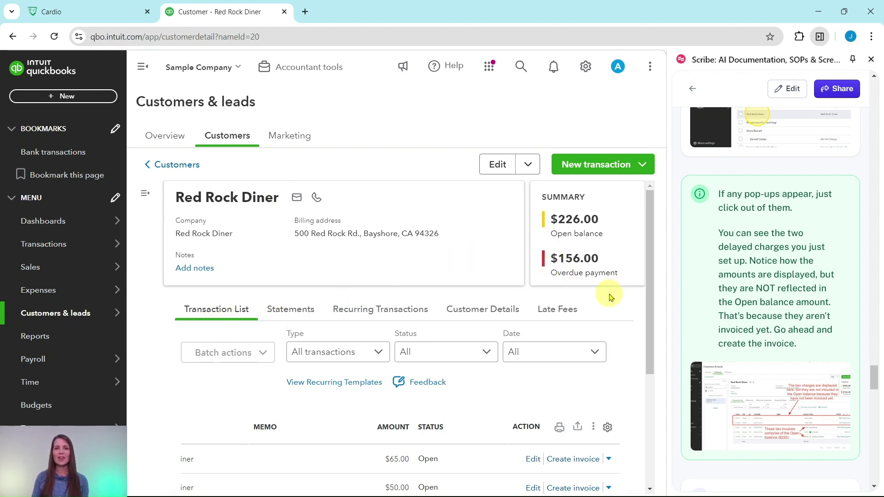
Step: Compare the delayed charges and invoices in Red Rock Diner's transaction list with the open balance and overdue payment in the summary
scroll(610, 297, "down", 4)
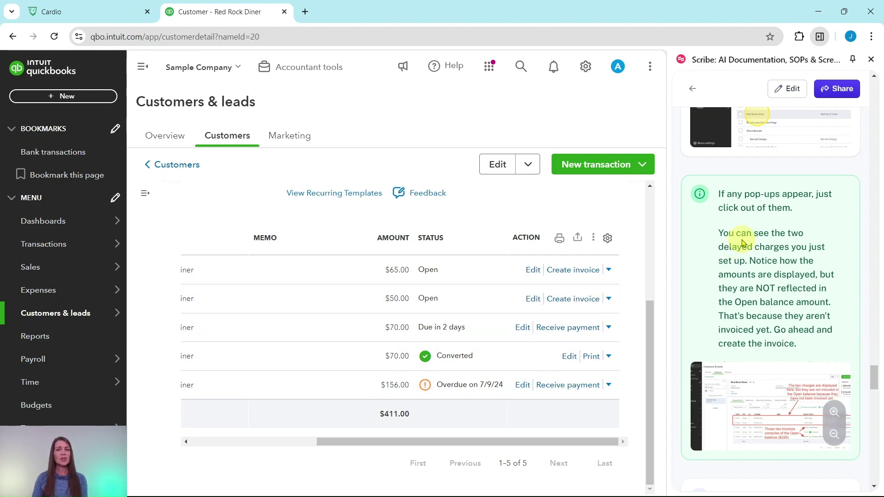
left_click_drag(572, 442, 469, 453)
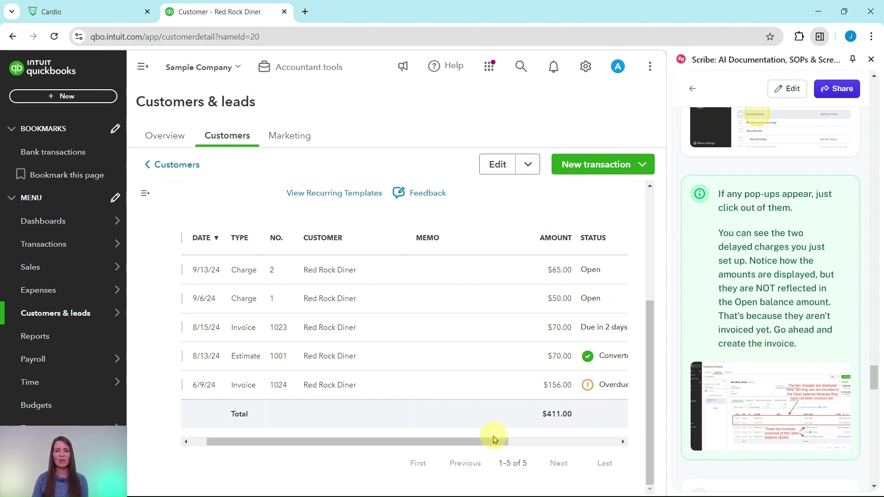
left_click_drag(480, 442, 612, 442)
scroll(600, 355, "up", 4)
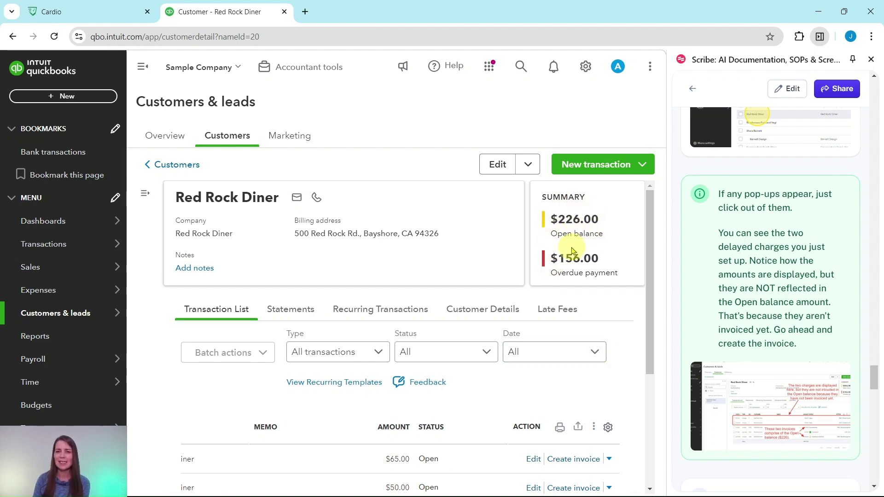
scroll(559, 240, "down", 4)
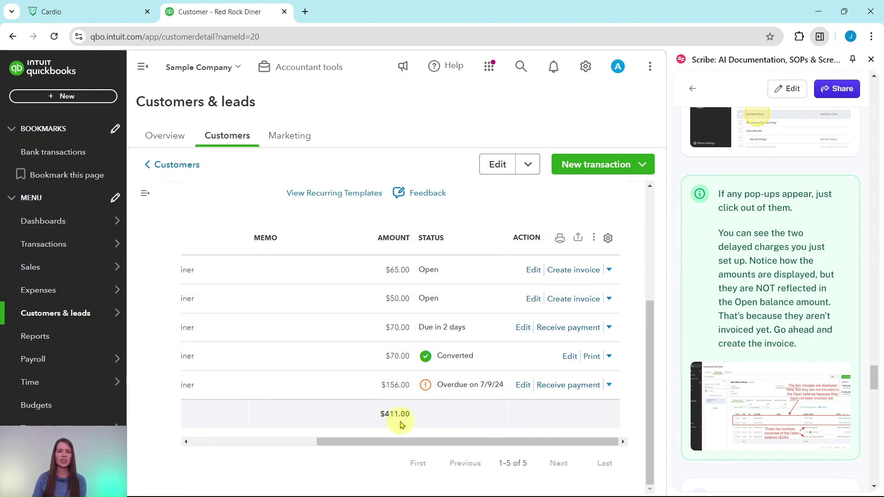
left_click_drag(419, 443, 493, 446)
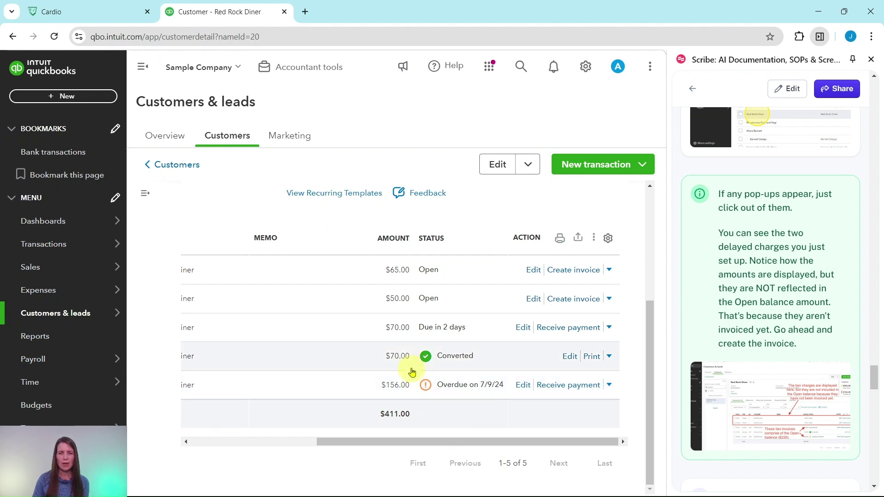
scroll(509, 316, "up", 5)
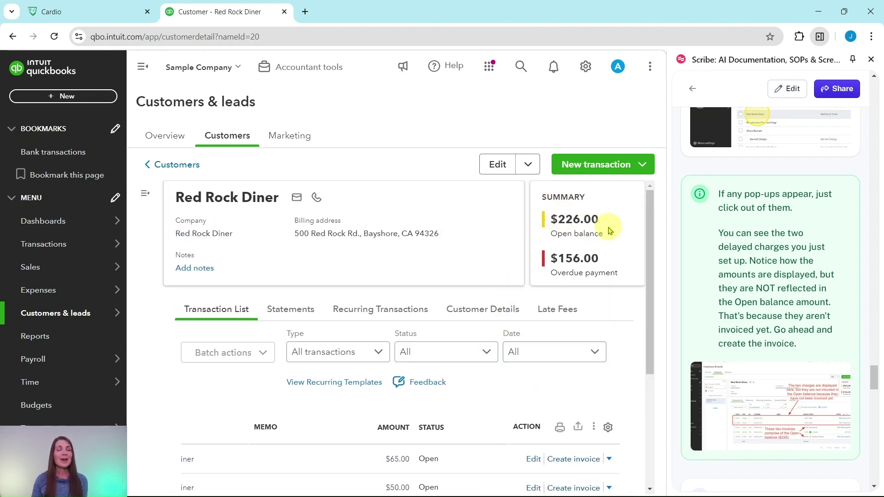
scroll(496, 376, "down", 1)
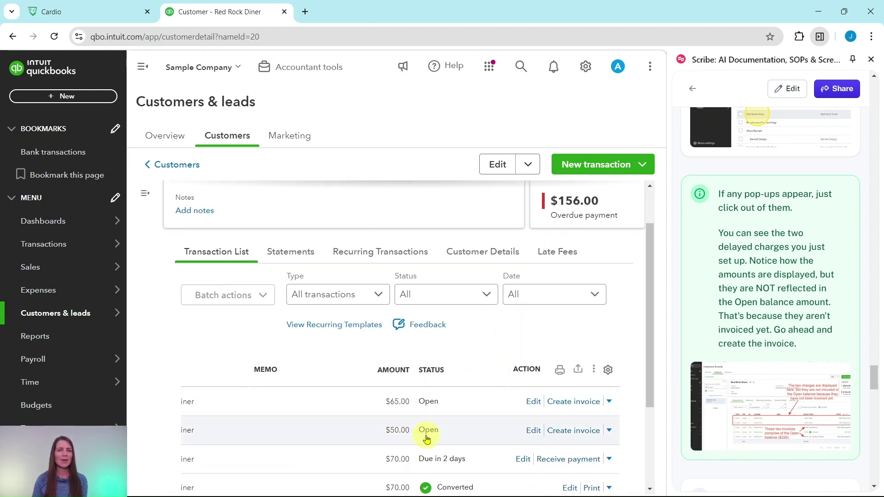
scroll(616, 260, "up", 1)
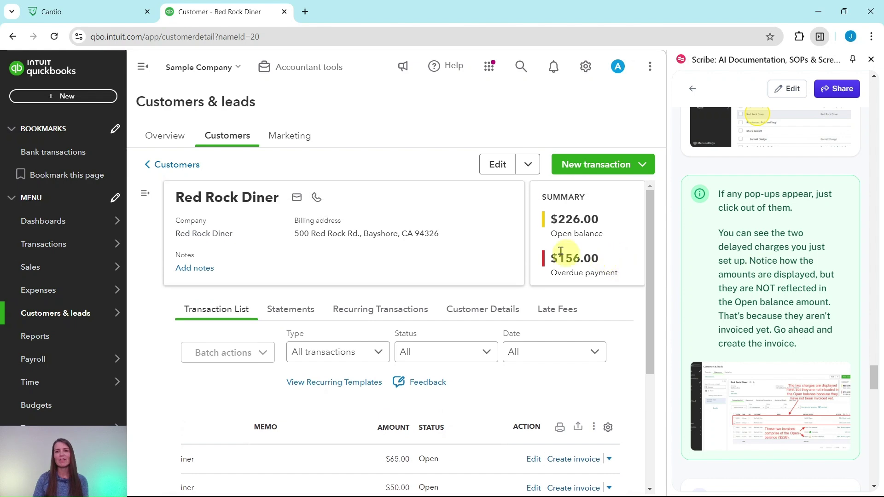
Step: Create an invoice from the $65.00 delayed charge in Red Rock Diner's transaction list
scroll(744, 284, "down", 7)
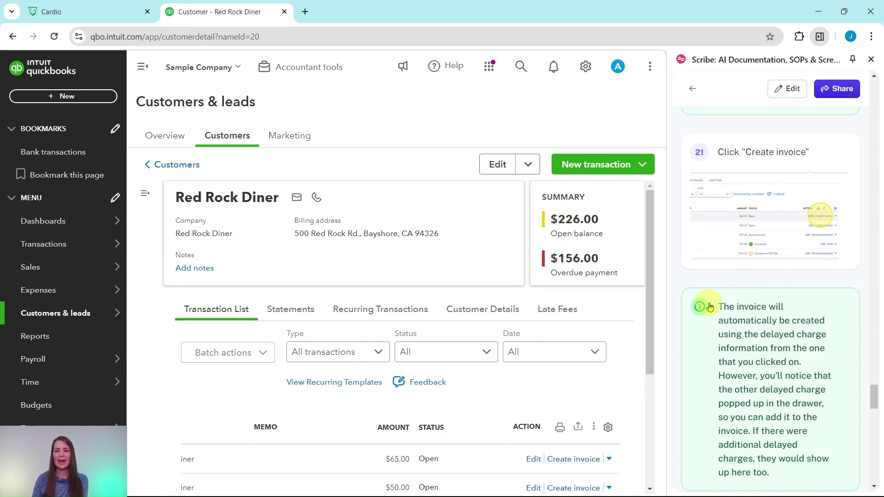
left_click_drag(650, 325, 649, 327)
scroll(649, 327, "down", 4)
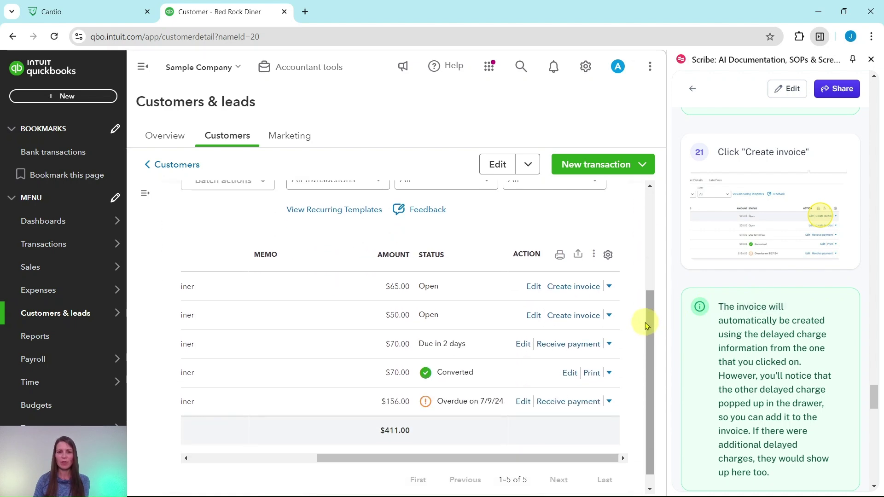
left_click(581, 287)
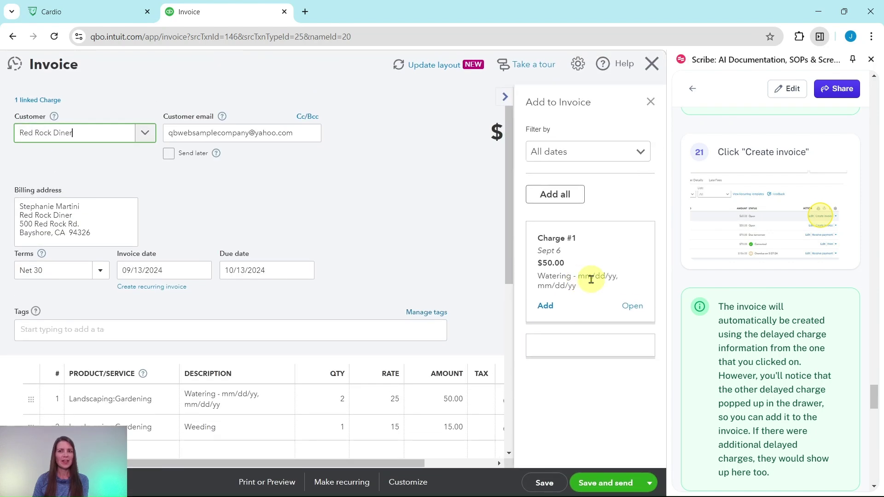
Step: Add all remaining delayed charges to the invoice and set its invoice date to 09/30/2024
scroll(753, 305, "down", 3)
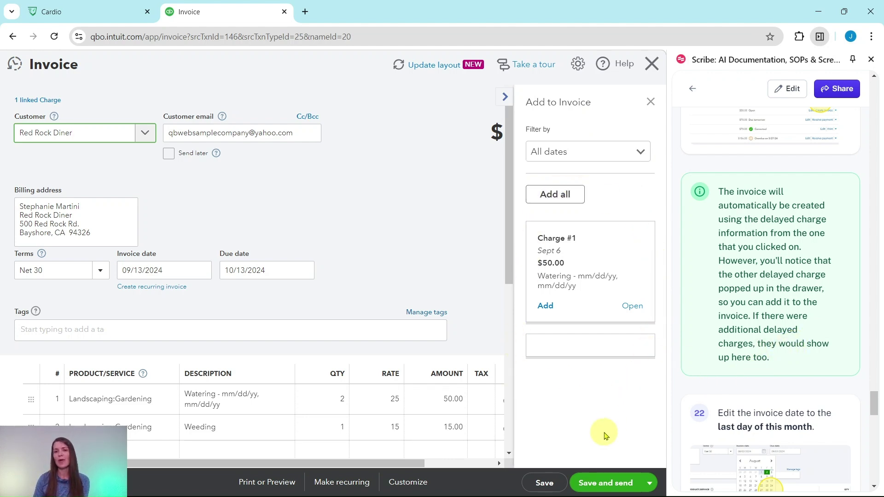
scroll(765, 322, "down", 4)
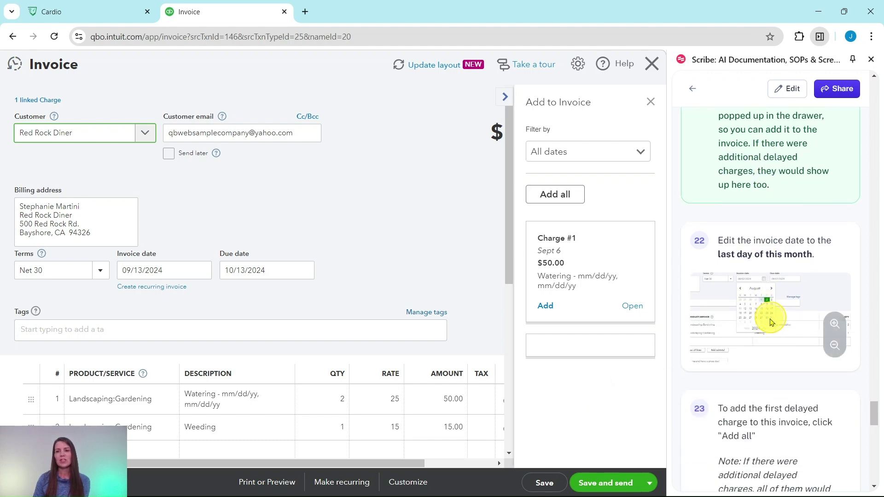
scroll(746, 234, "down", 1)
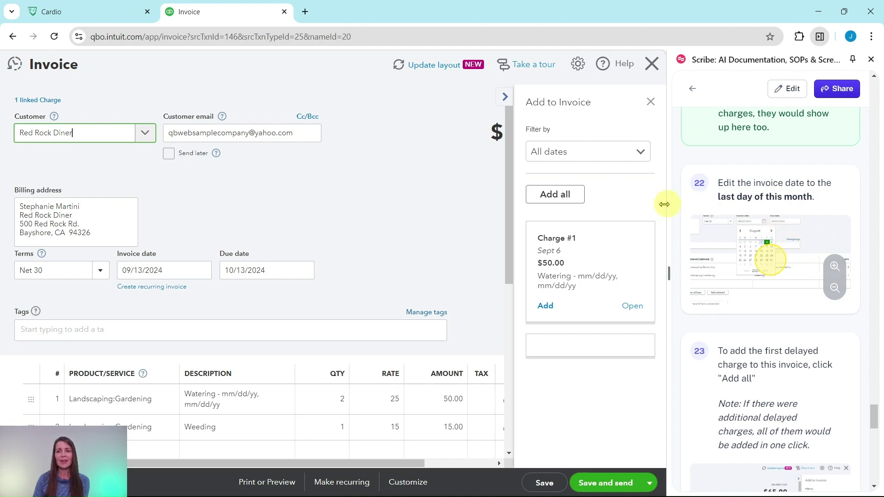
scroll(677, 216, "down", 1)
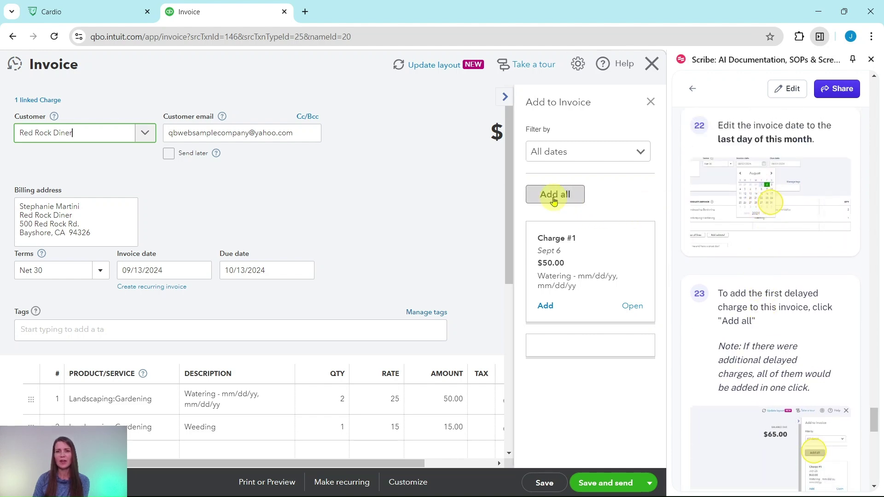
left_click(556, 193)
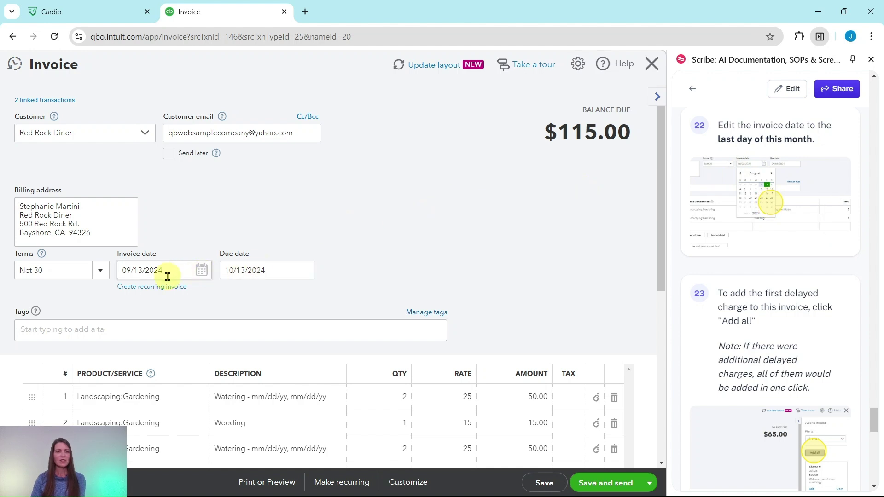
left_click(203, 273)
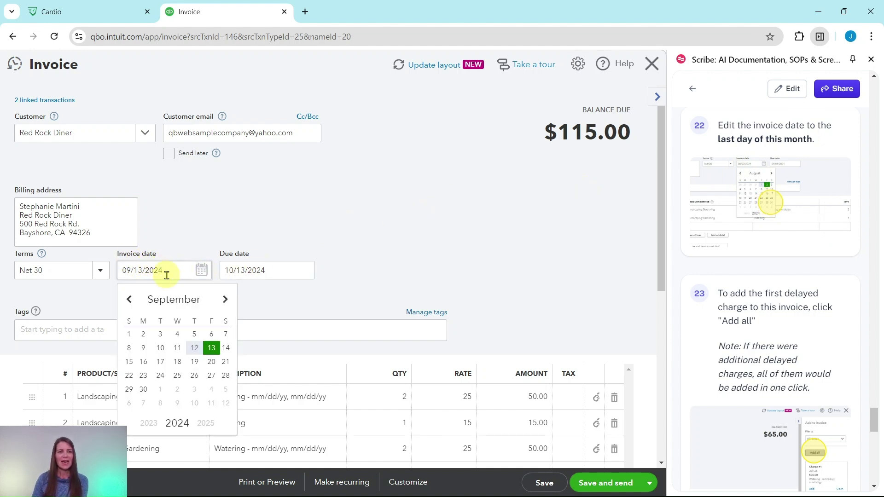
left_click(143, 389)
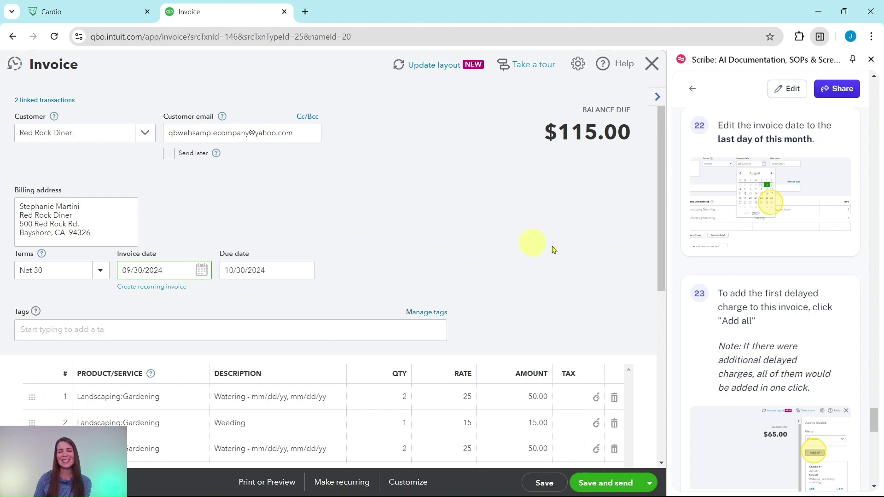
Step: Review the watering and weeding lines against the guide, and save and close the invoice without sending it
scroll(787, 282, "down", 4)
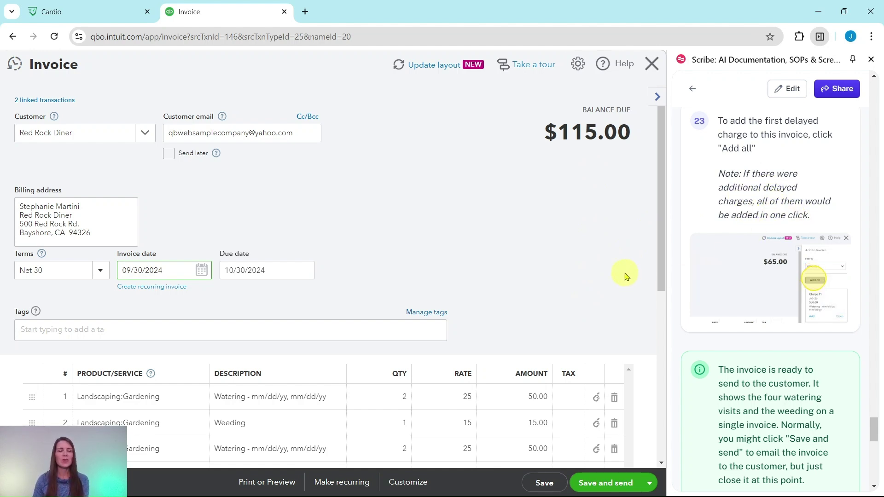
scroll(626, 276, "down", 4)
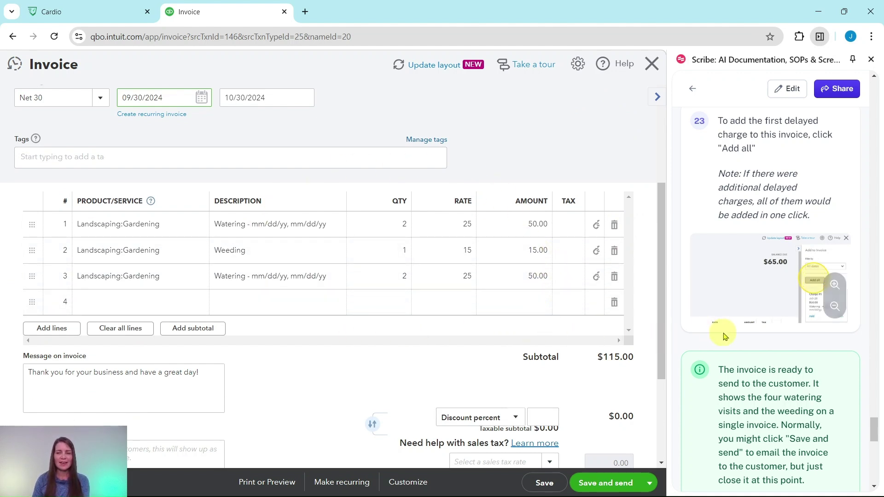
scroll(728, 322, "down", 2)
scroll(731, 314, "down", 3)
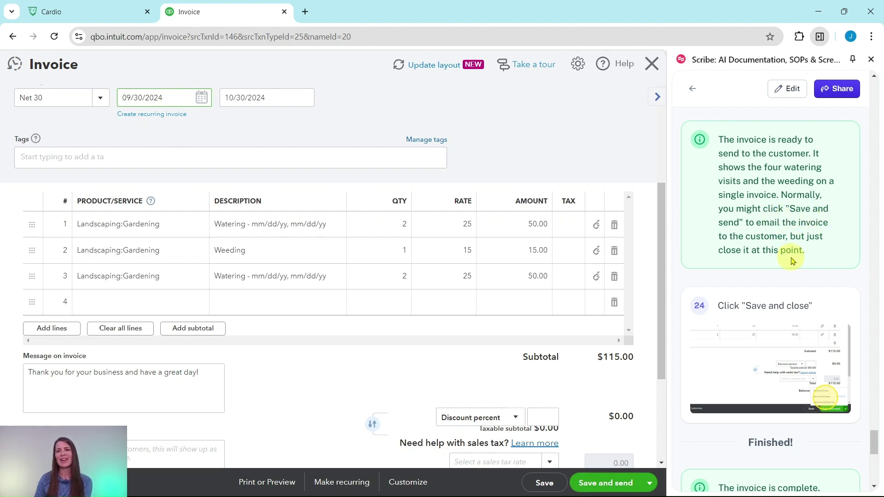
scroll(811, 259, "down", 4)
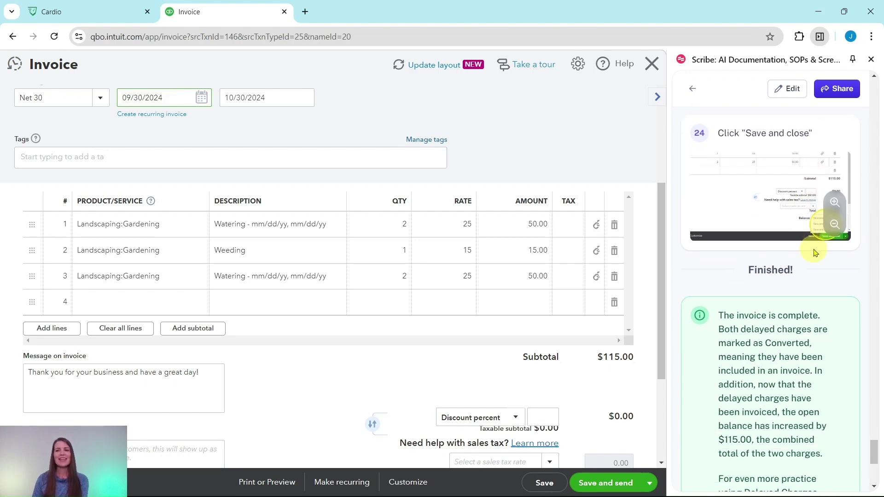
scroll(799, 258, "up", 1)
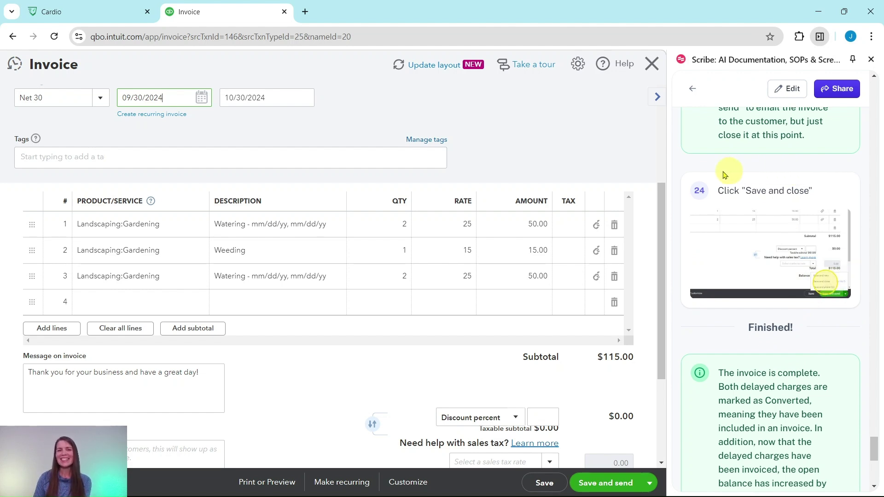
left_click(649, 483)
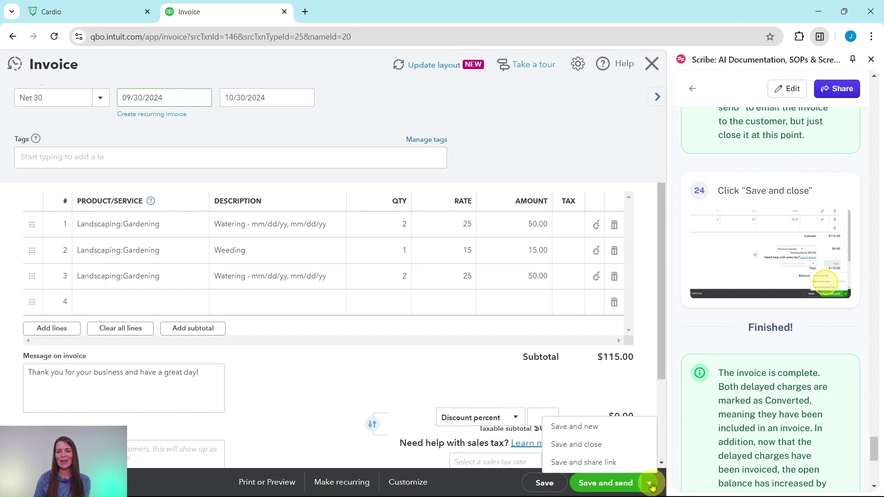
left_click(562, 447)
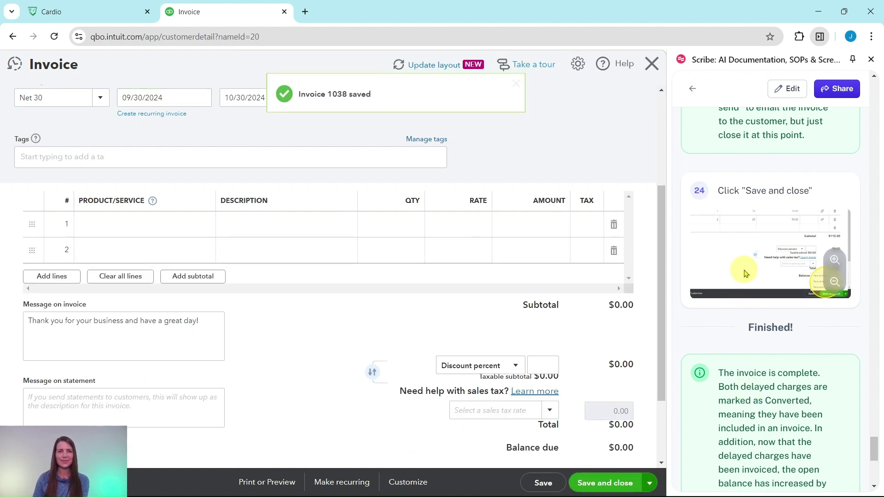
Step: Check the delayed charges' statuses and the open balance in Red Rock Diner's record against the guide's closing note
scroll(753, 265, "down", 5)
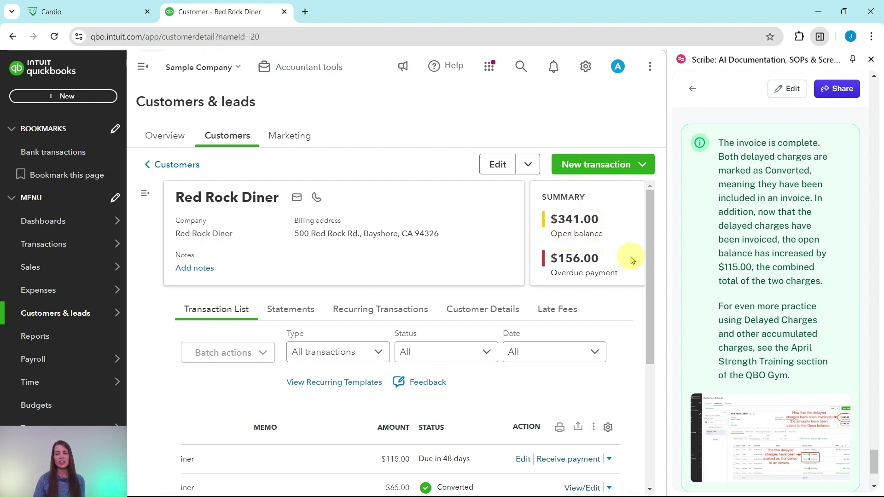
scroll(631, 258, "down", 1)
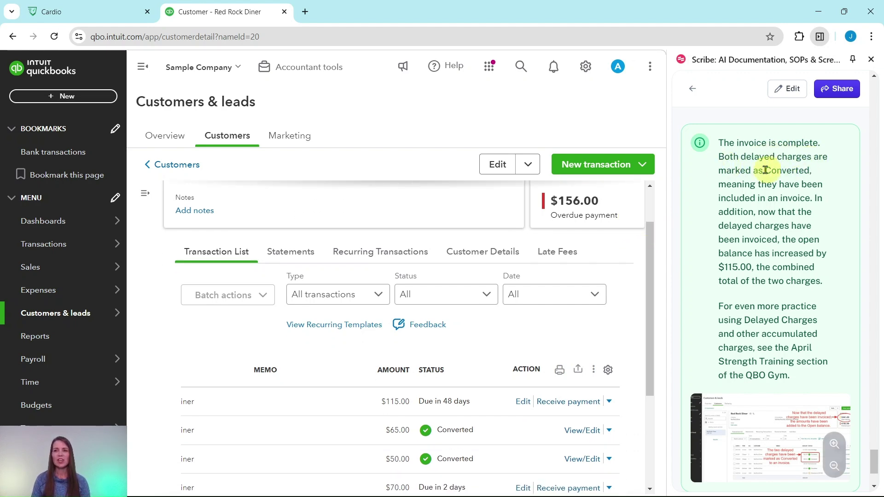
scroll(606, 325, "down", 1)
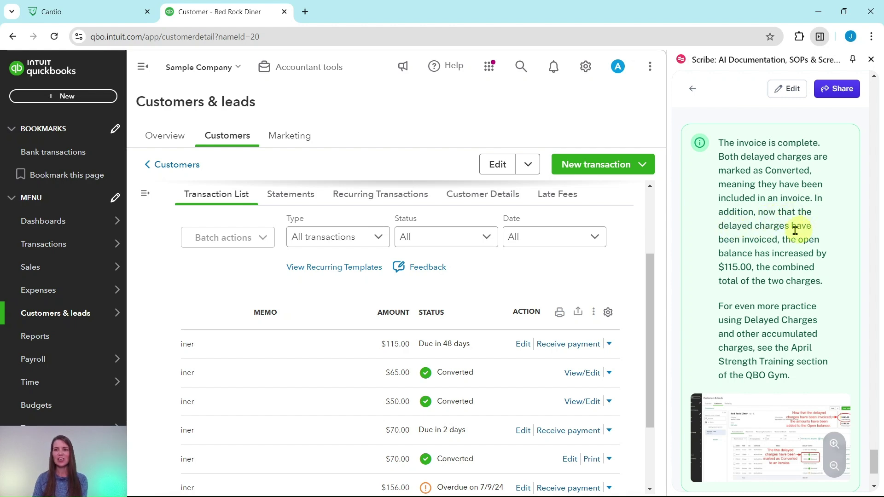
scroll(609, 256, "up", 3)
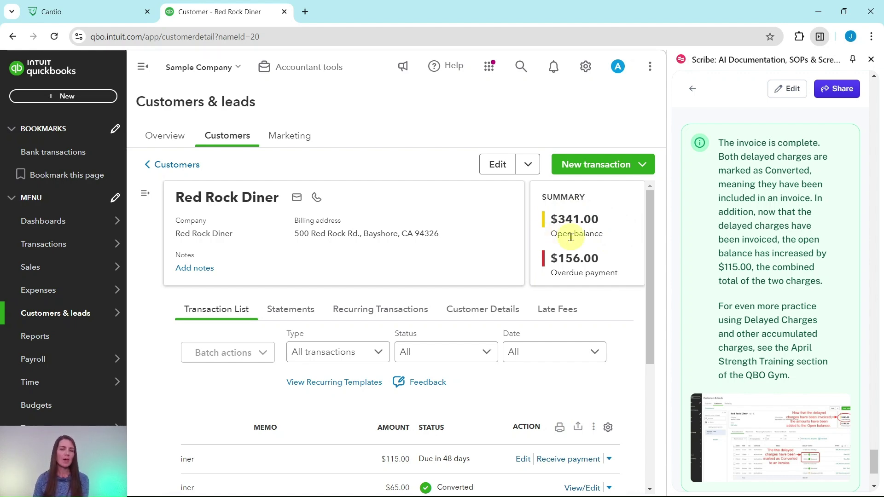
scroll(741, 251, "down", 3)
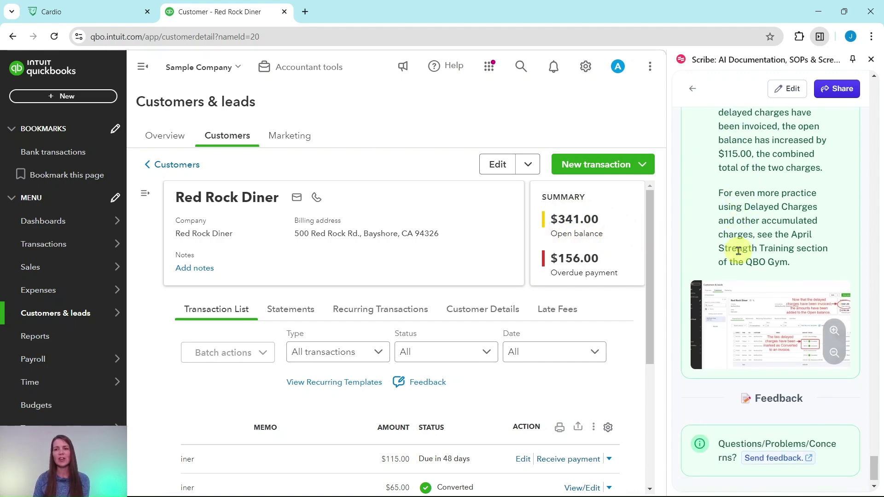
scroll(746, 251, "up", 1)
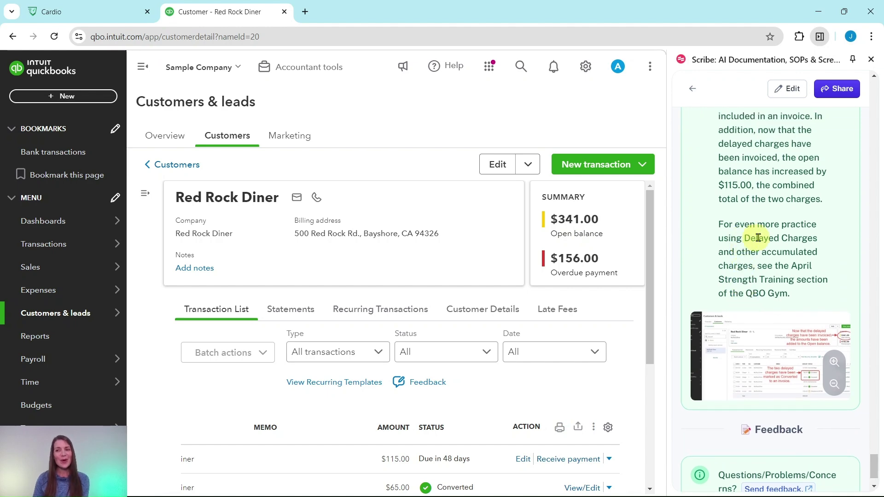